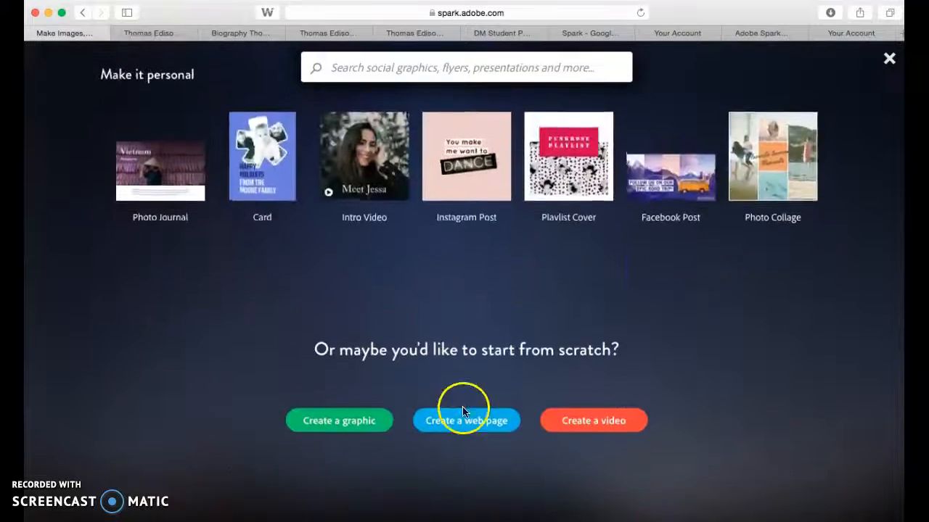
# Start a new web page from scratch and apply the Luca theme.
pyautogui.click(468, 421)
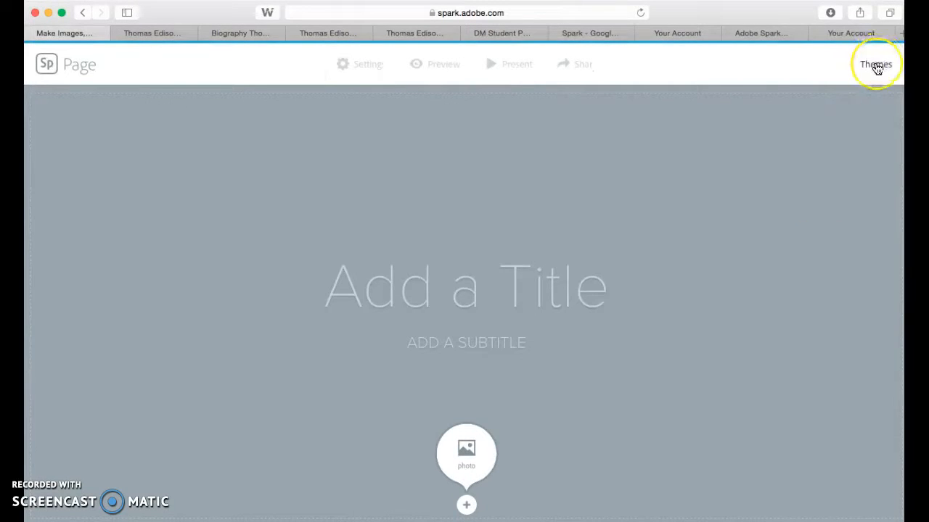
pyautogui.click(876, 65)
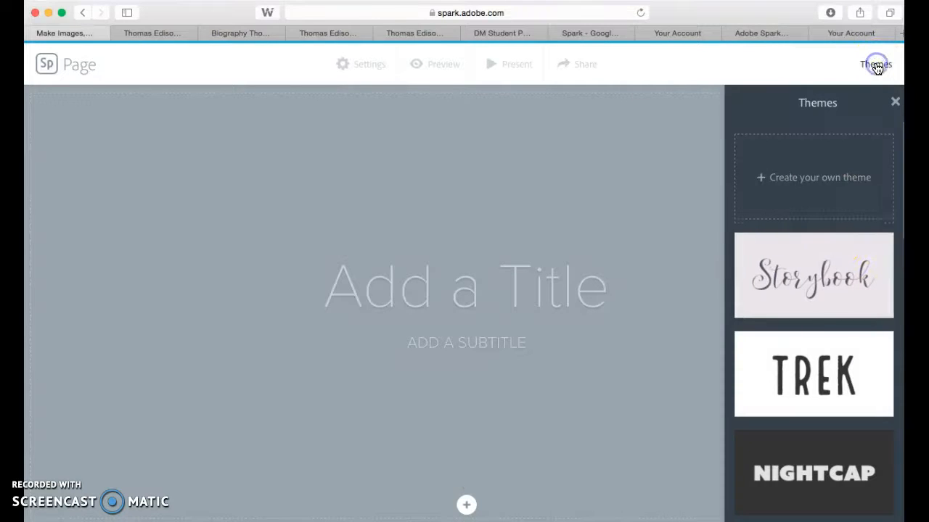
pyautogui.scroll(-15, 831, 448)
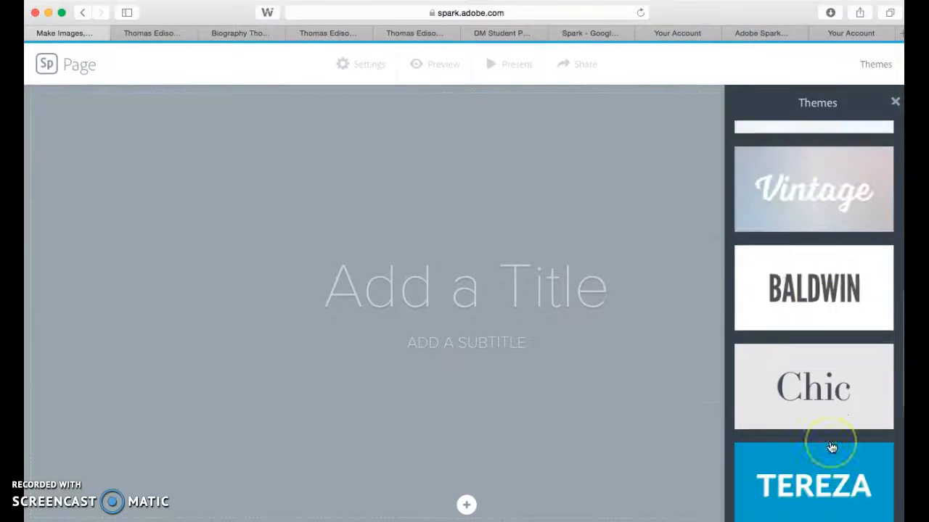
pyautogui.click(824, 453)
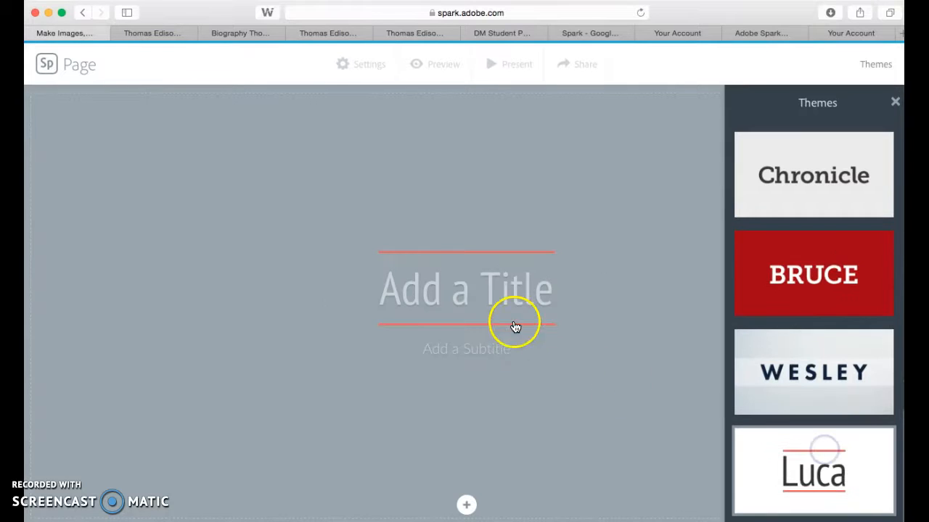
# Enter "Thomas Edison" as the page title and "An American Inventor" as the subtitle.
pyautogui.click(494, 288)
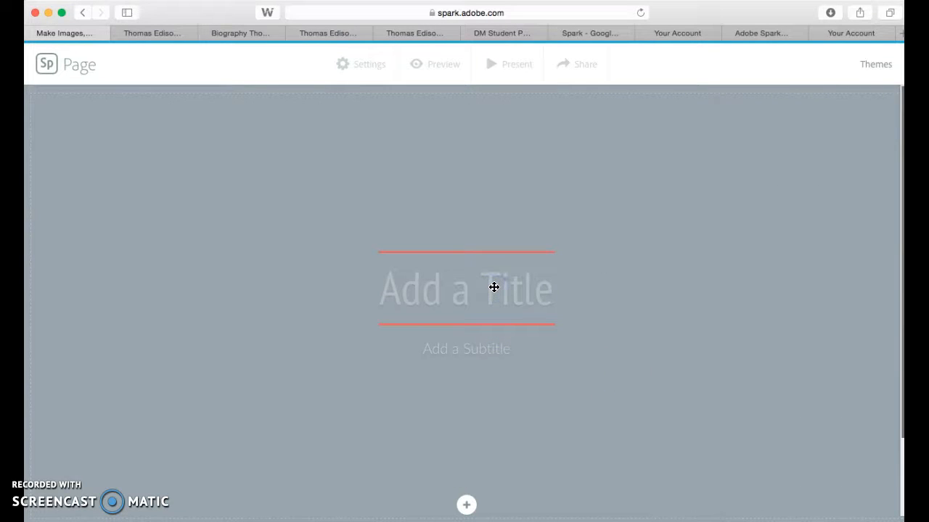
pyautogui.write('Tho')
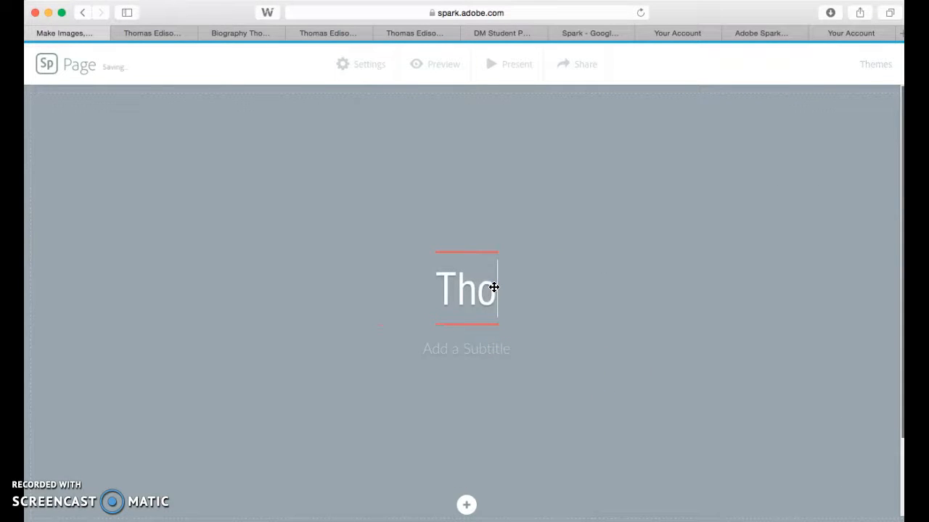
pyautogui.write('mas ')
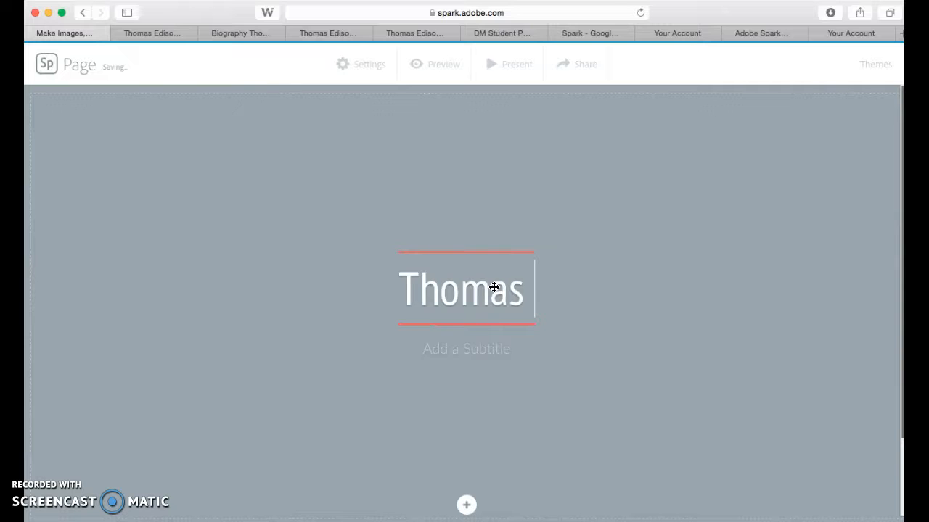
pyautogui.write('Edison')
pyautogui.click(452, 343)
pyautogui.click(450, 351)
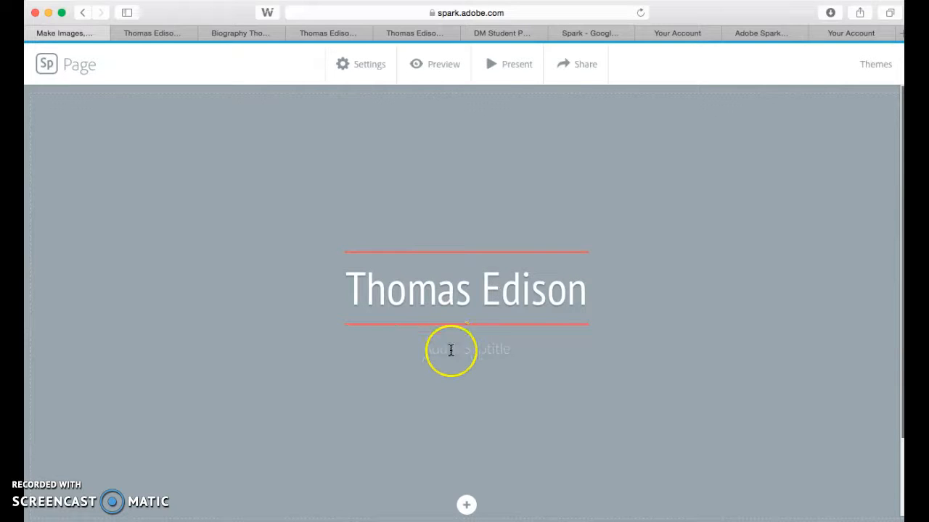
pyautogui.write('An')
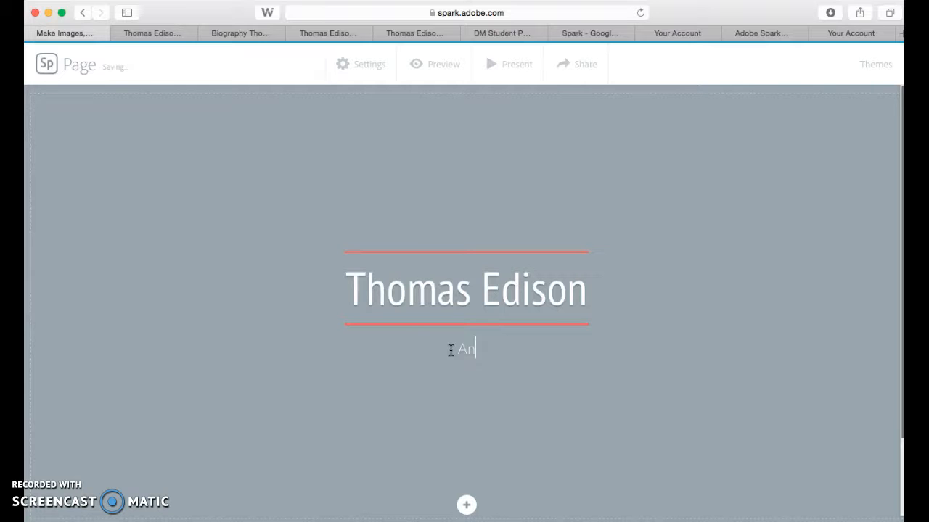
pyautogui.write(' American Inventor')
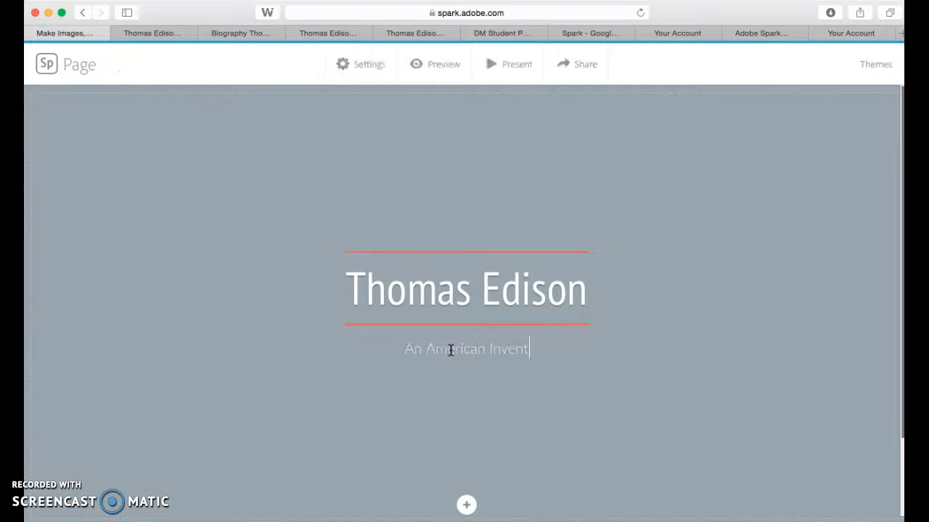
# Upload thomas-edison---inventor.jpg from the Photos folder as the title section's background photo.
pyautogui.click(460, 506)
pyautogui.click(466, 451)
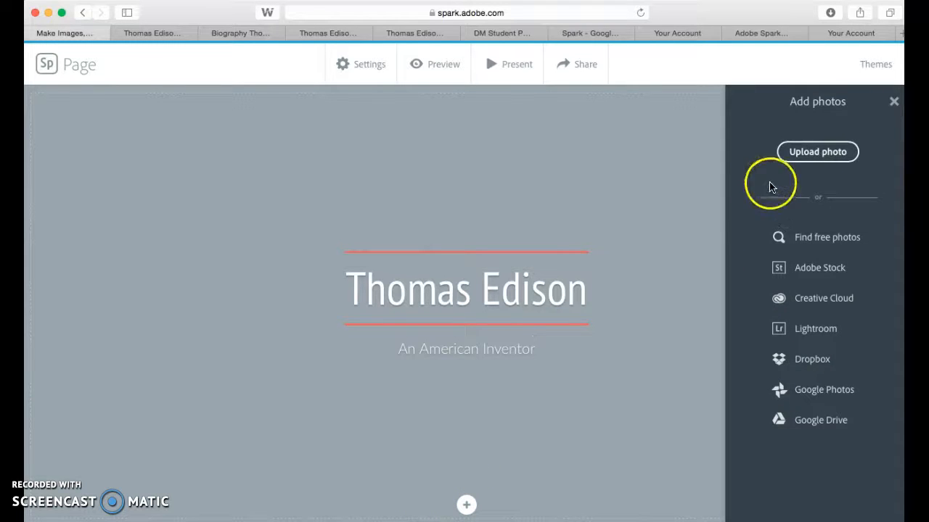
pyautogui.click(794, 158)
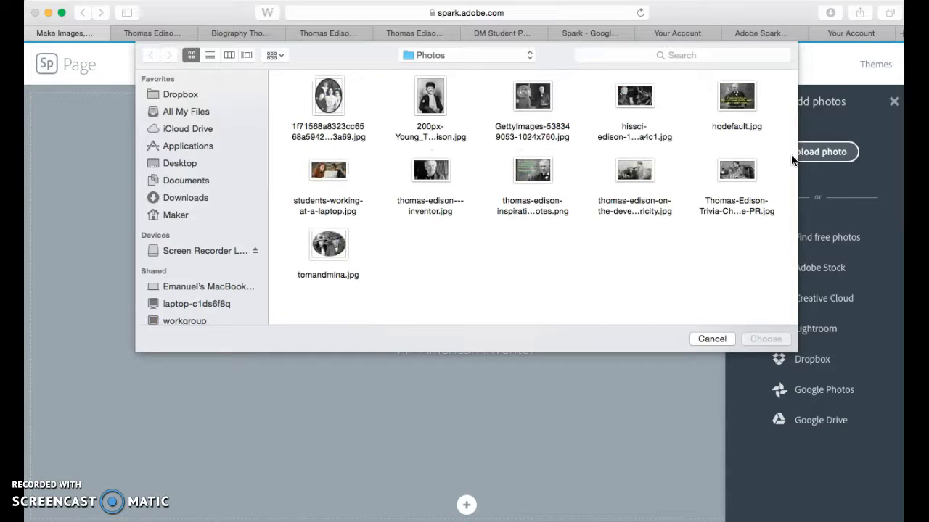
pyautogui.press('super+a')
pyautogui.click(772, 341)
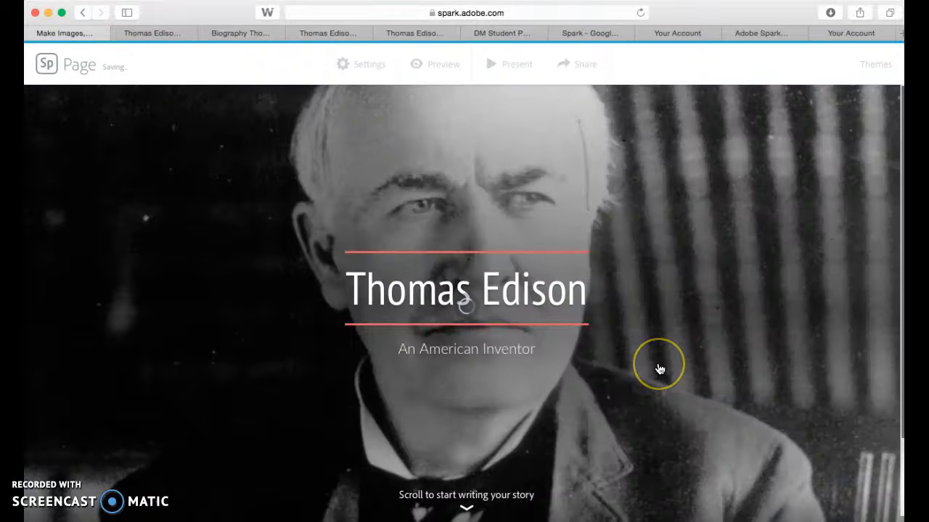
# Add a split layout section below the title and upload the photo of Edison with a giant light bulb into its image half.
pyautogui.scroll(-2, 659, 369)
pyautogui.click(670, 406)
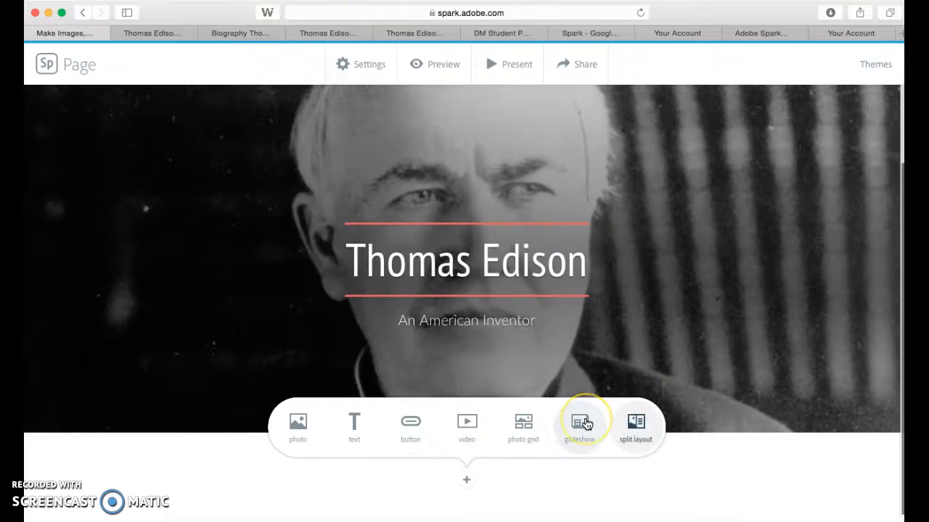
pyautogui.click(635, 425)
pyautogui.click(247, 305)
pyautogui.click(788, 157)
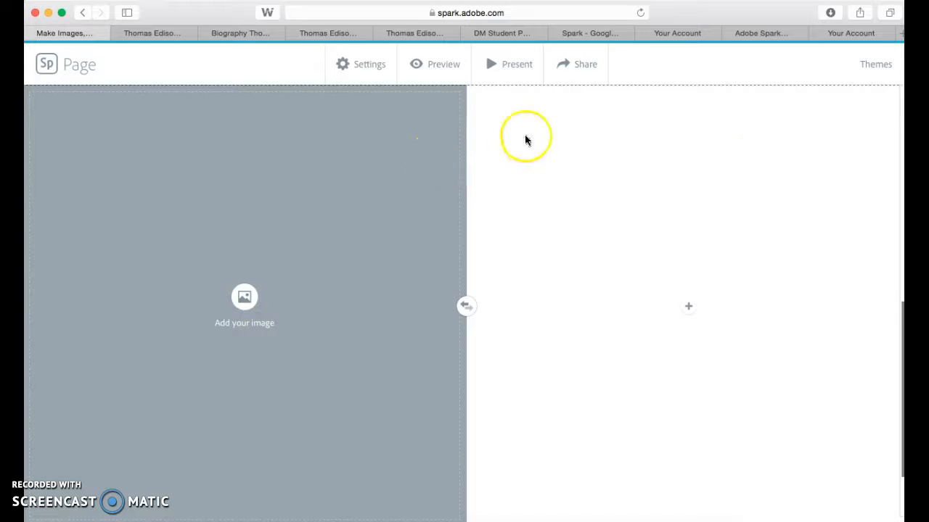
pyautogui.click(526, 108)
pyautogui.click(761, 334)
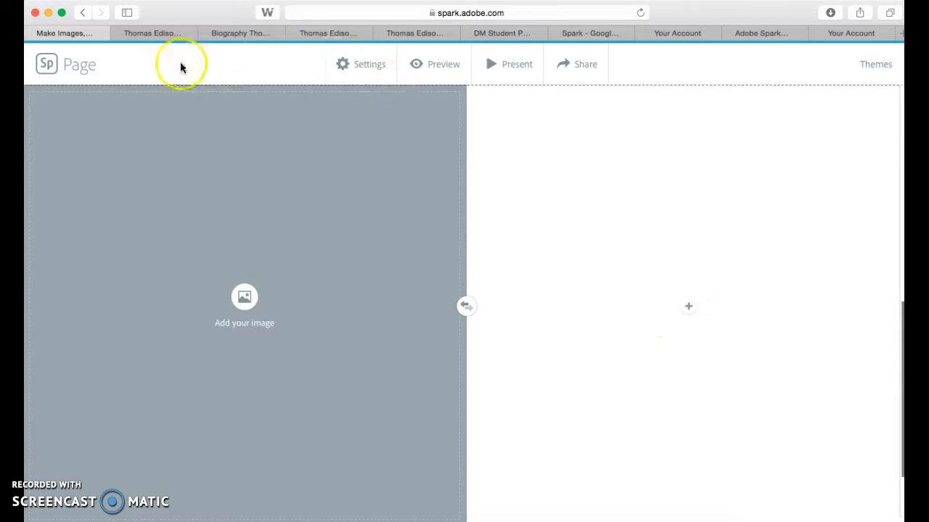
# In the Biography Thomas Edison Google Doc, copy the sections "Who Was Thomas Edison?" and "What Did Thomas Edison Invent?".
pyautogui.click(175, 35)
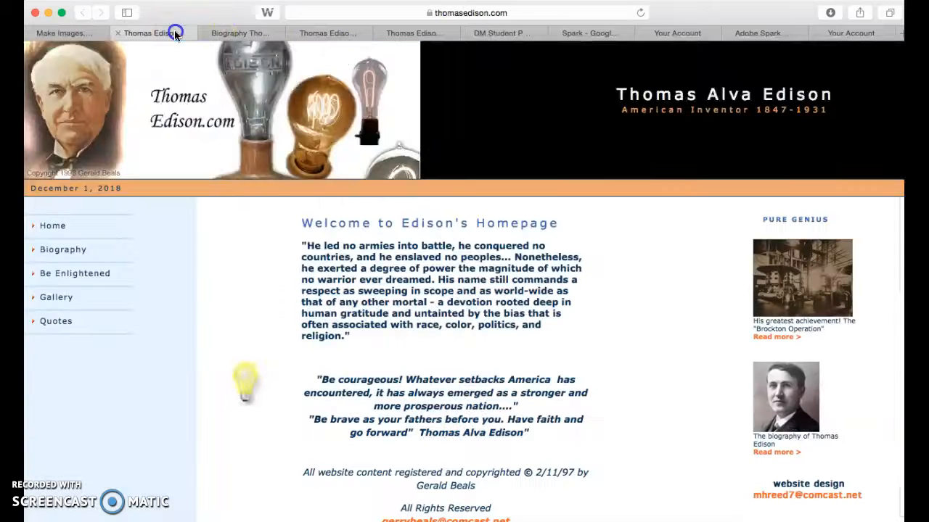
pyautogui.click(221, 34)
pyautogui.moveTo(196, 183); pyautogui.dragTo(303, 467)
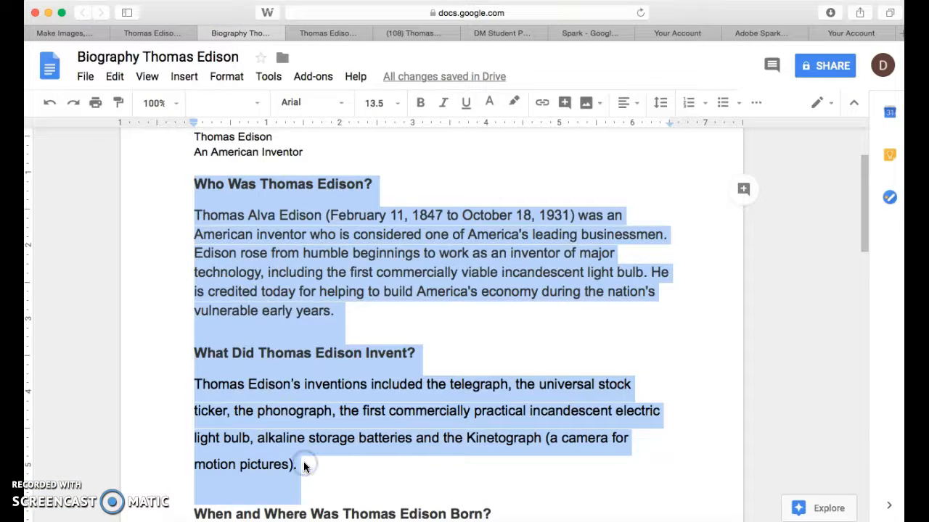
# Back in Adobe Spark, add a text block to the empty half of the split layout and paste the copied biography sections.
pyautogui.click(91, 33)
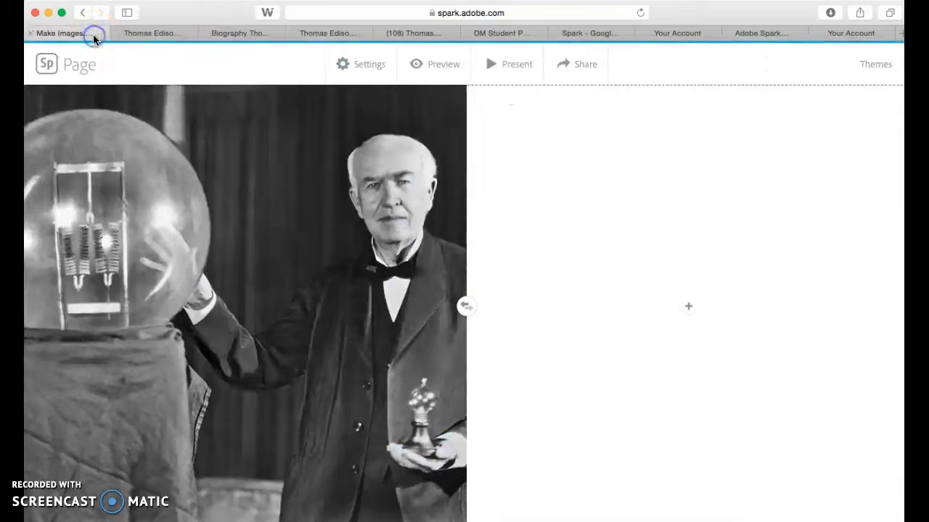
pyautogui.click(689, 306)
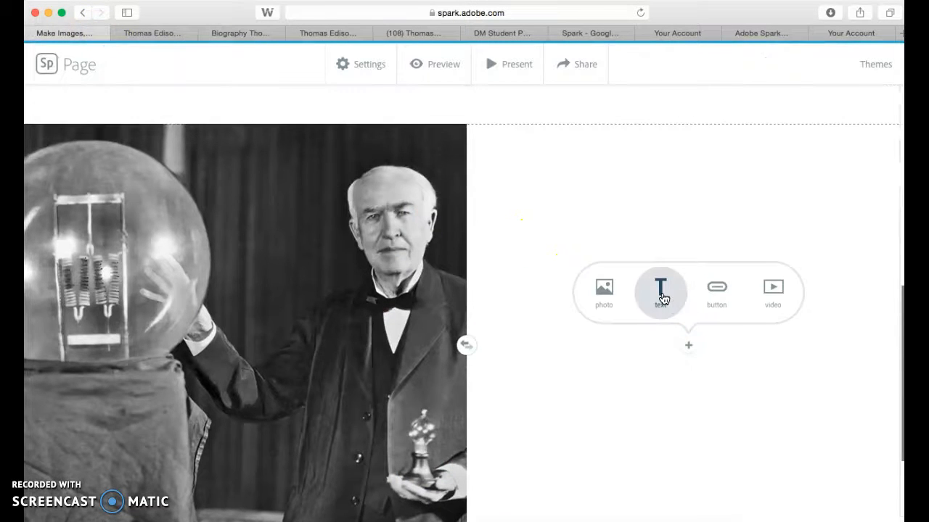
pyautogui.click(662, 297)
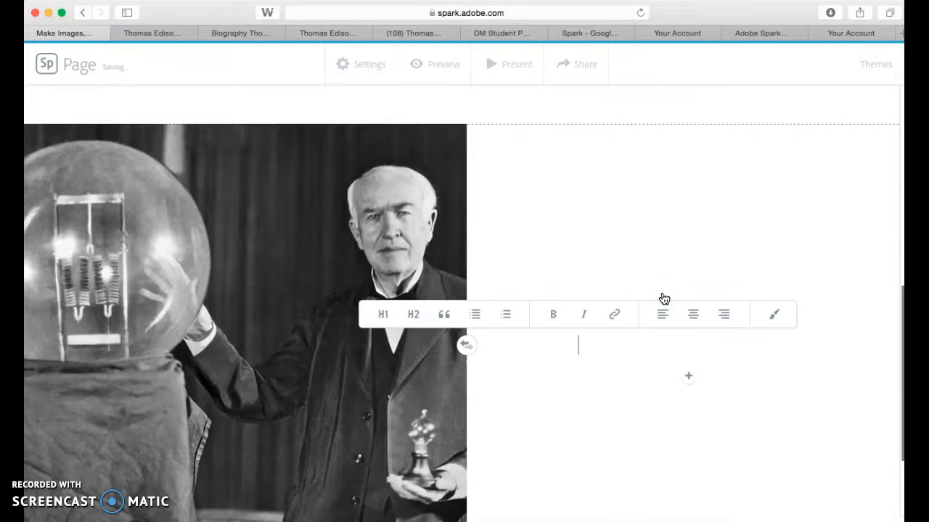
pyautogui.write("Thomas Edison's inventions included the telegraph, the universal stock ticker, the phonograph, the first commercially practical incandescent electric light bulb, alkaline storage batteries and the Kinetograph (a camera for motion pictures).")
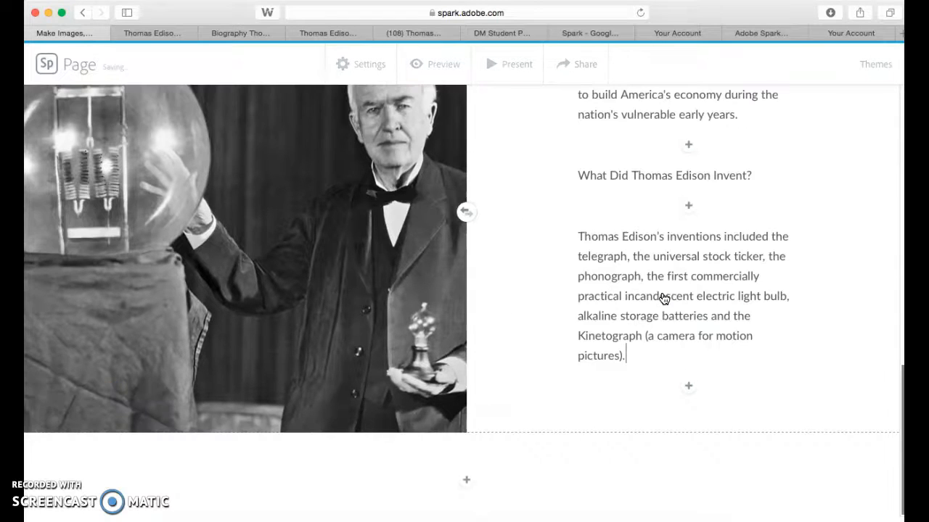
# Make the headings "Who Was Thomas Edison?" and "What Did Thomas Edison Invent?" bold.
pyautogui.scroll(5, 663, 298)
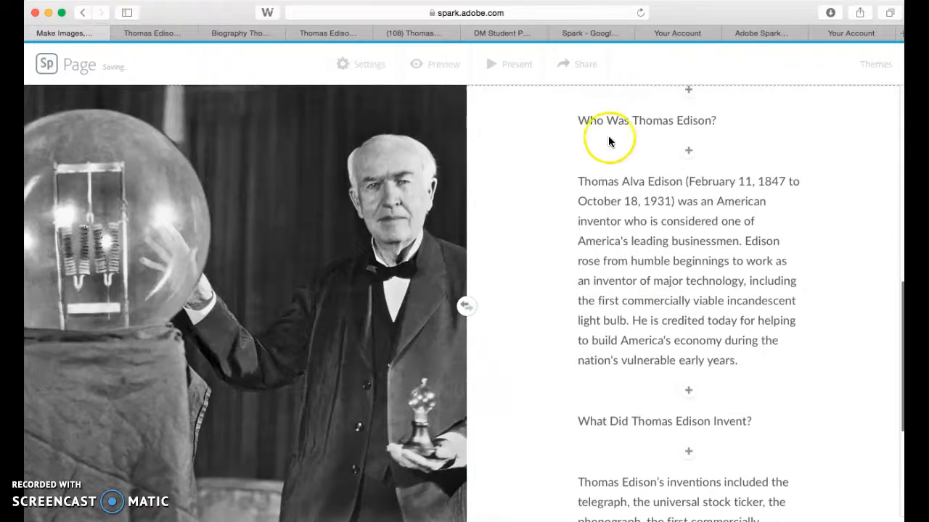
pyautogui.click(594, 119)
pyautogui.tripleClick(594, 120)
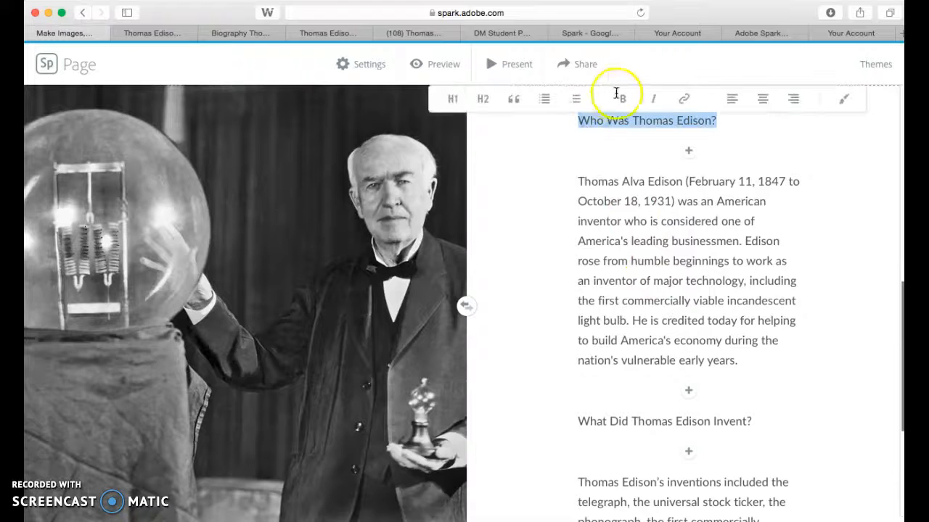
pyautogui.click(622, 98)
pyautogui.click(586, 421)
pyautogui.tripleClick(585, 421)
pyautogui.click(640, 392)
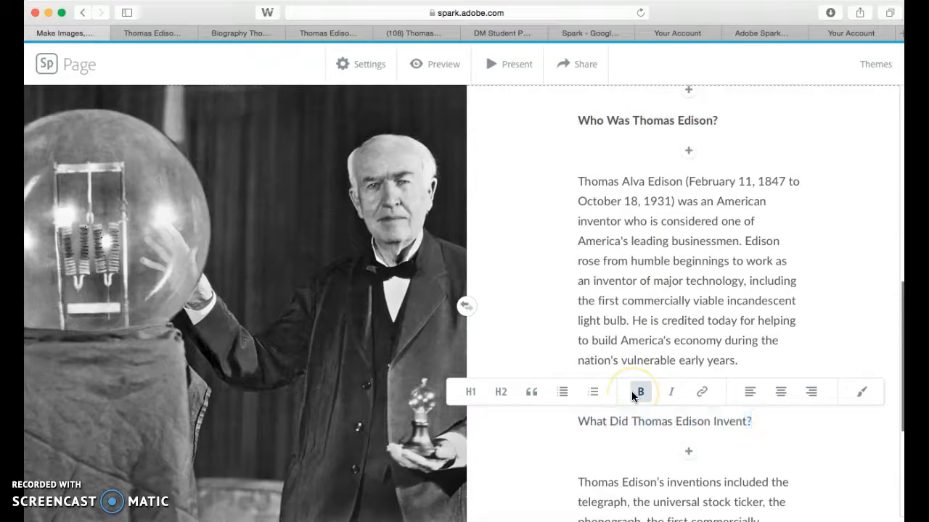
pyautogui.click(557, 443)
# Swap the photo and text sides of the split layout, and swap them back.
pyautogui.scroll(-3, 560, 444)
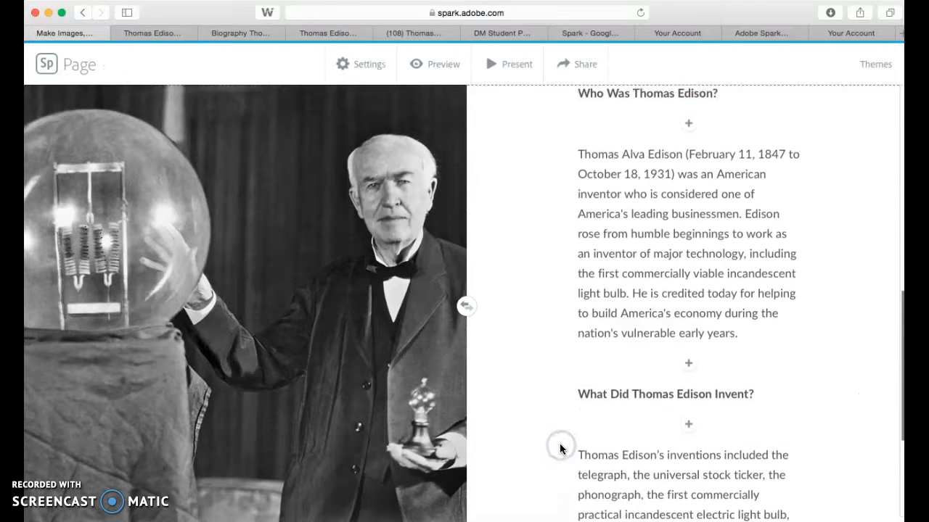
pyautogui.click(462, 307)
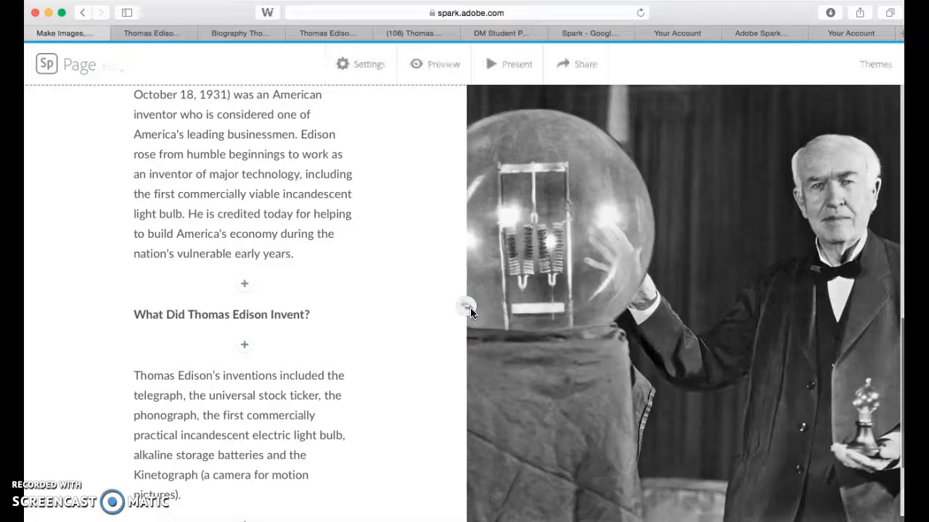
pyautogui.click(470, 307)
# Add a button below the inventions paragraph with the label "Thomas Edison Biography Site".
pyautogui.scroll(-4, 630, 344)
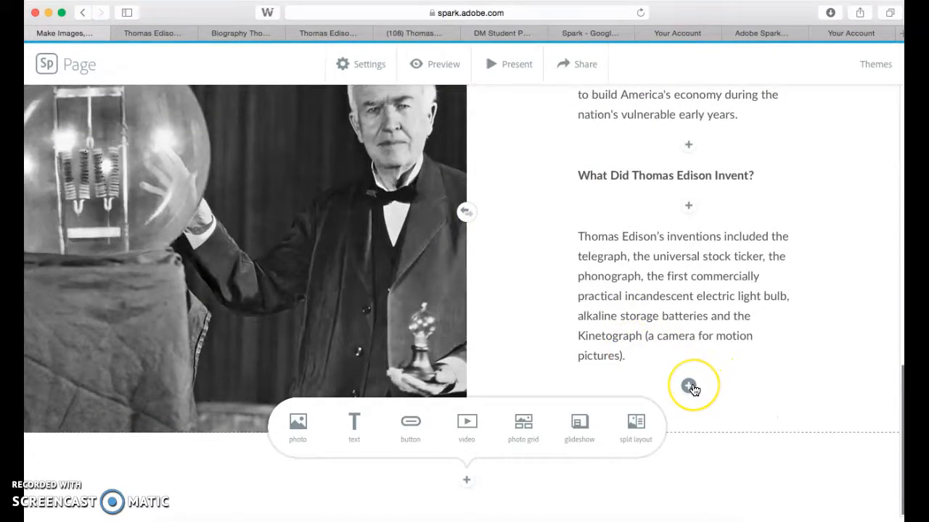
pyautogui.click(689, 386)
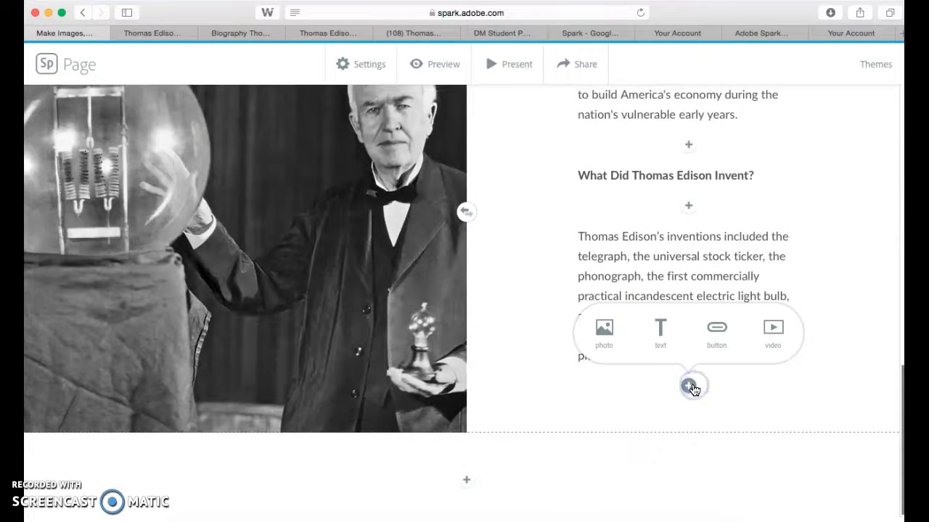
pyautogui.click(716, 333)
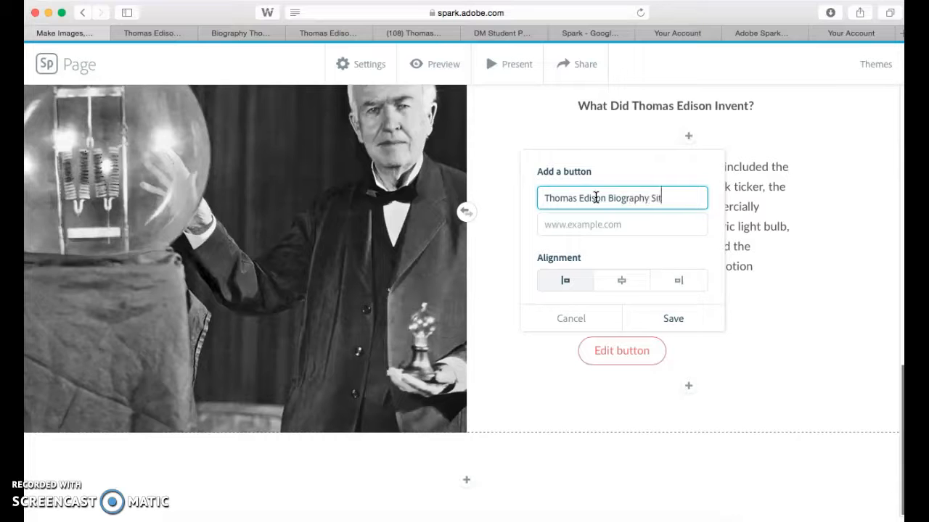
pyautogui.click(161, 33)
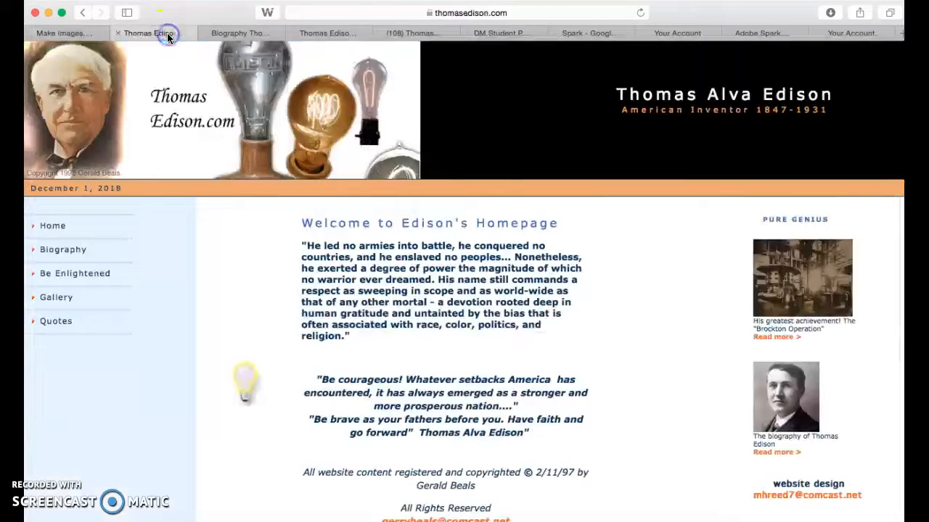
pyautogui.click(509, 14)
pyautogui.press('super+c')
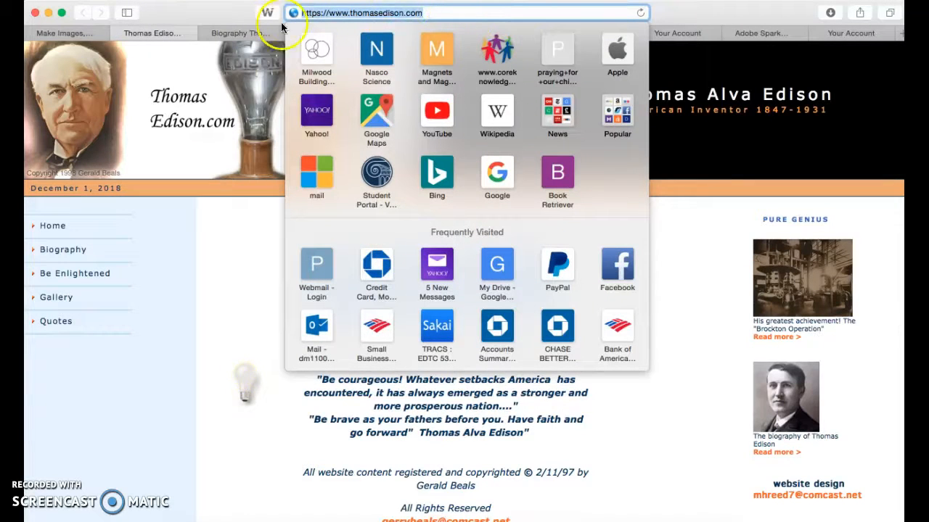
pyautogui.click(62, 32)
pyautogui.click(612, 226)
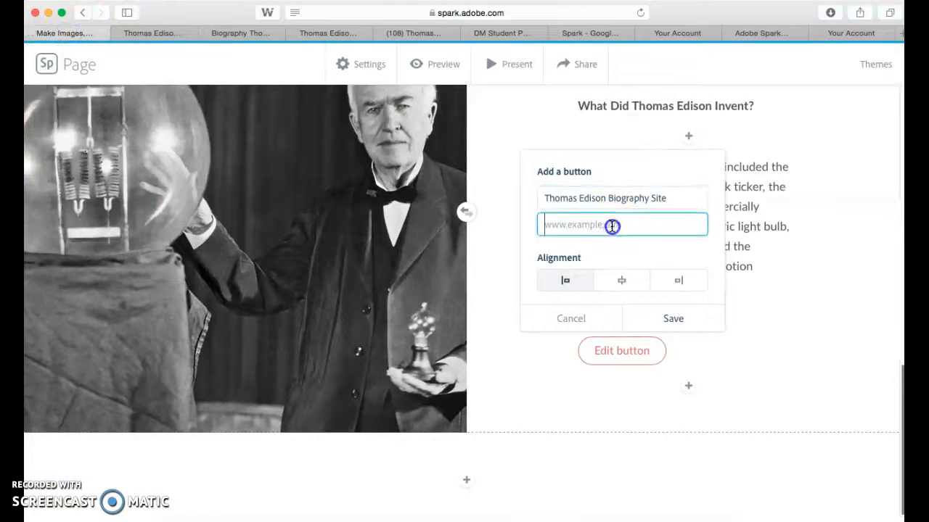
pyautogui.press('super+v')
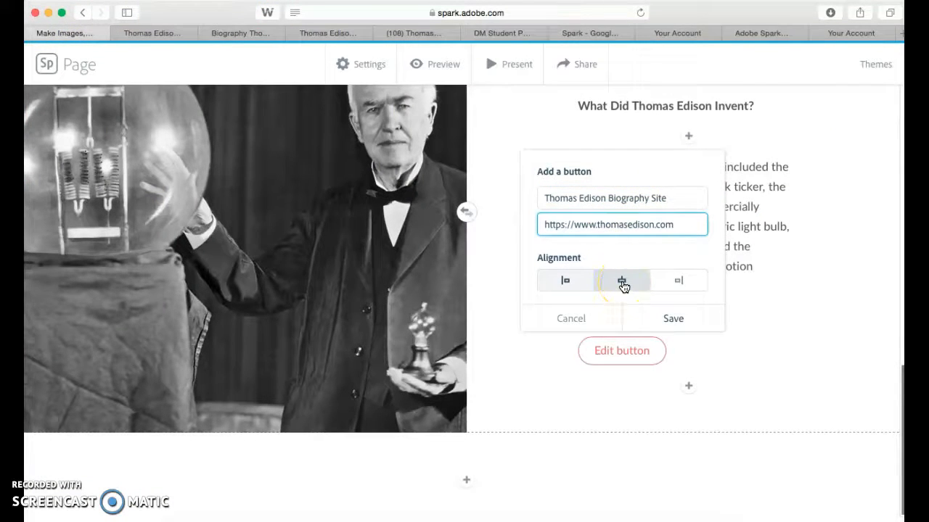
pyautogui.click(622, 284)
pyautogui.click(656, 318)
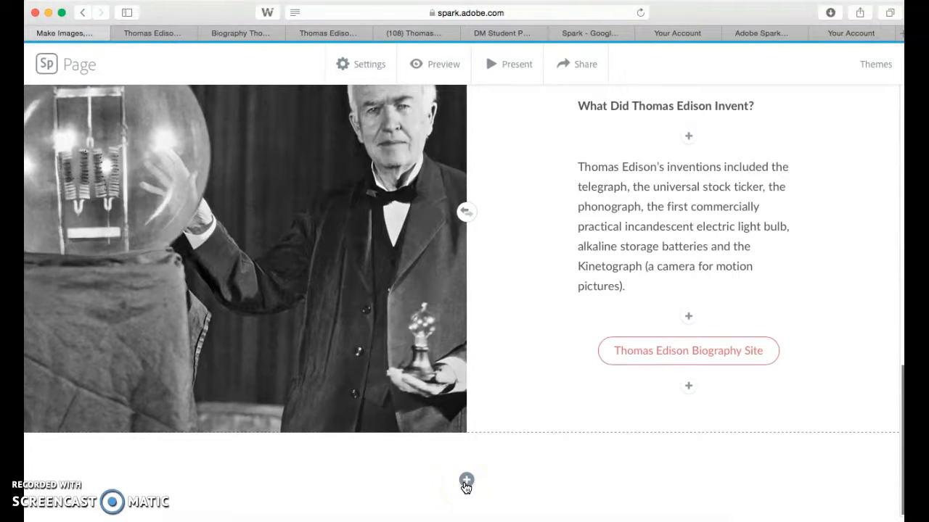
# Embed the YouTube video "Thomas Edison - Inventor | Mini Bio | BIO" below the split layout, using its share link copied from the open YouTube page.
pyautogui.click(466, 481)
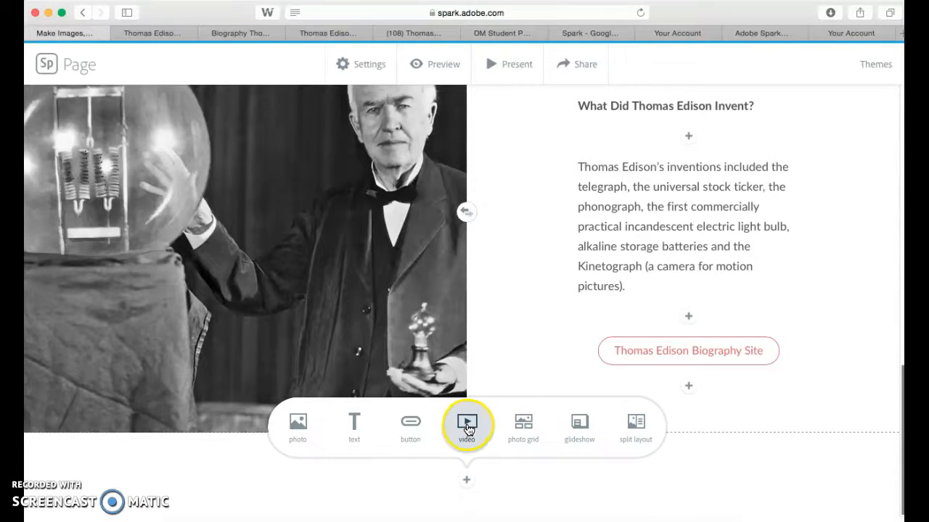
pyautogui.click(467, 425)
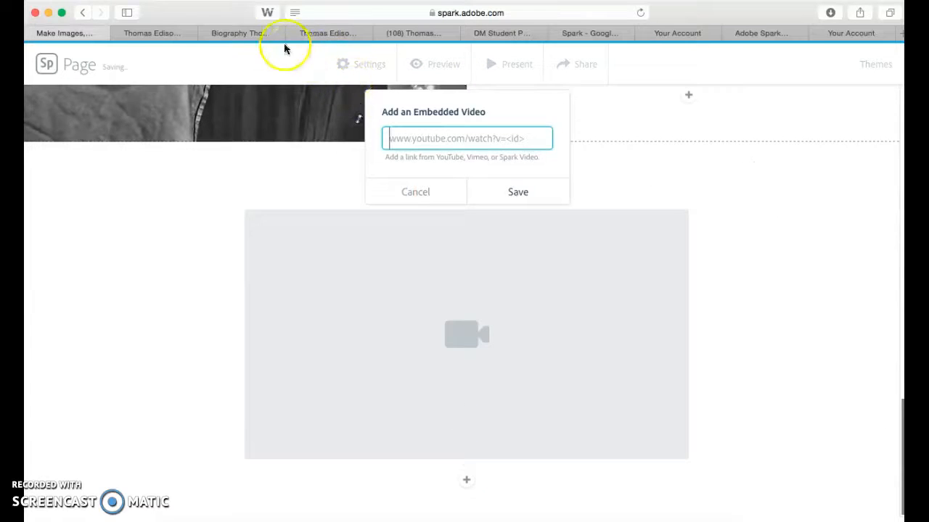
pyautogui.click(325, 32)
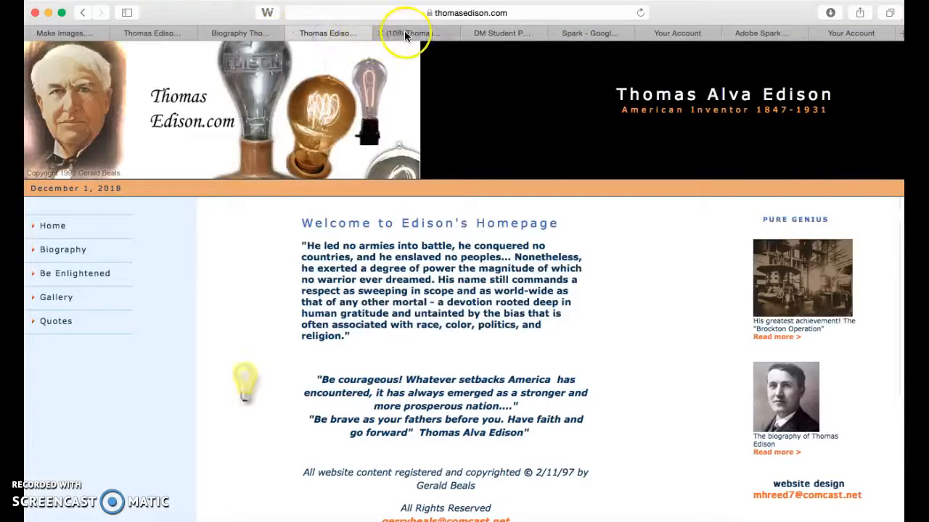
pyautogui.click(406, 34)
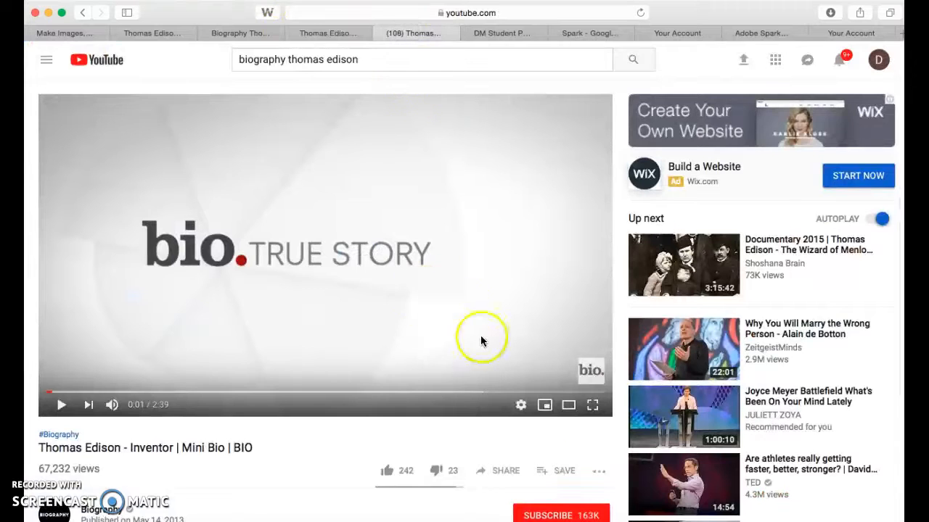
pyautogui.click(506, 470)
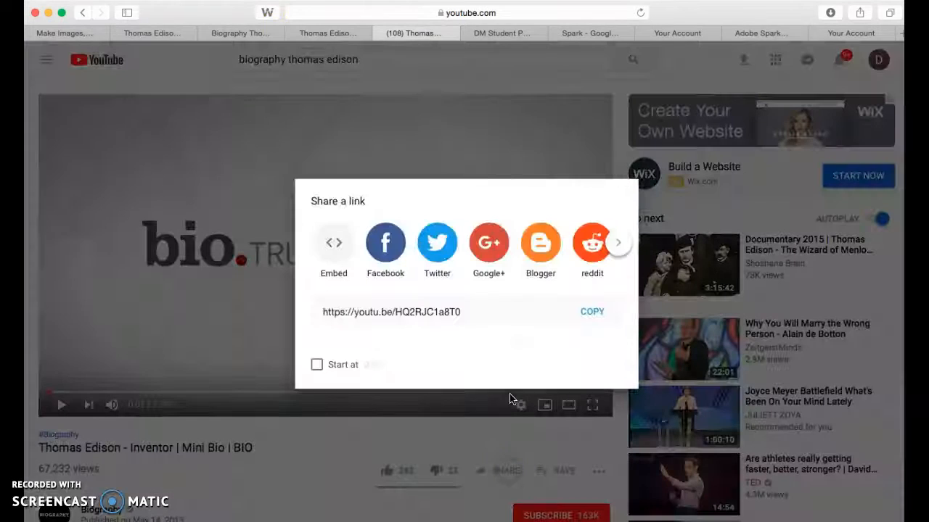
pyautogui.click(591, 311)
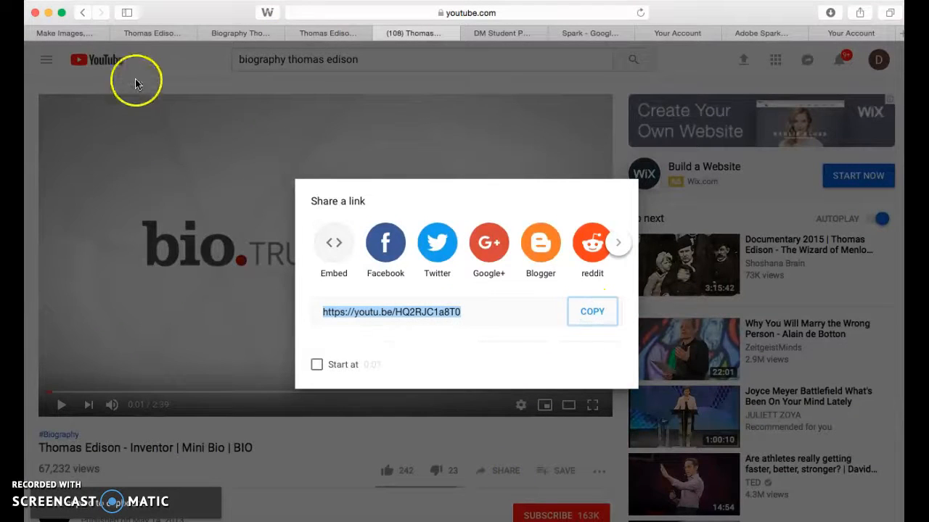
pyautogui.click(66, 33)
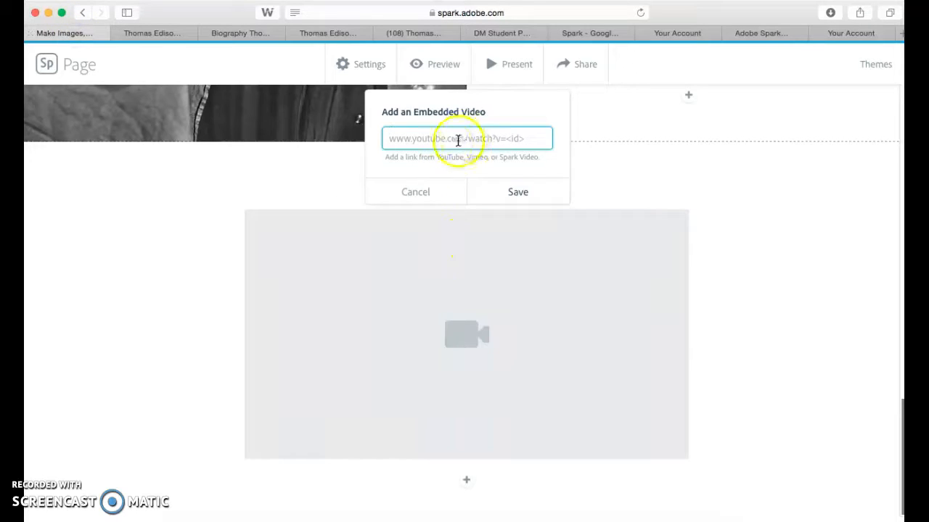
pyautogui.press('super+v')
pyautogui.click(500, 192)
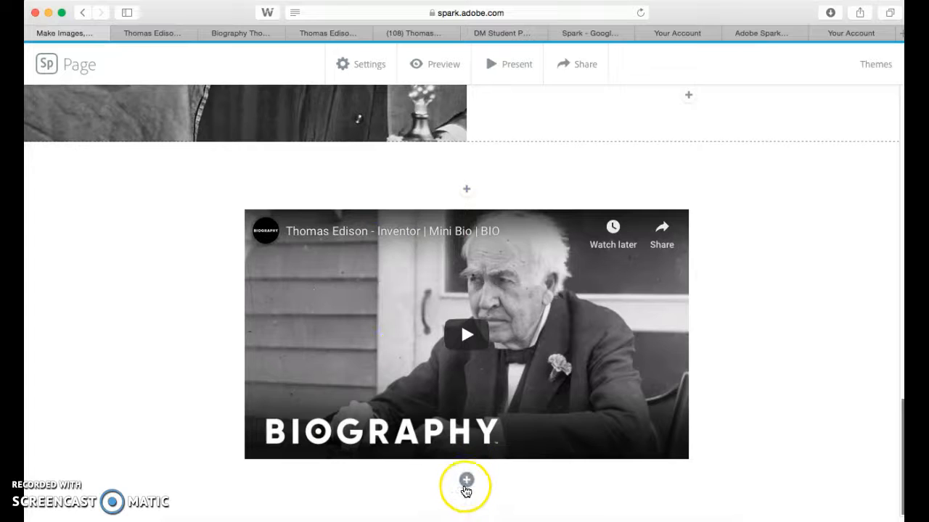
# Add a photo grid below the video with five uploads: the hissci-edison photo, hqdefault.jpg, and the thomas-edison-inspirati, thomas-edison-on-the-deve and Thomas-Edison-Trivia images.
pyautogui.click(467, 480)
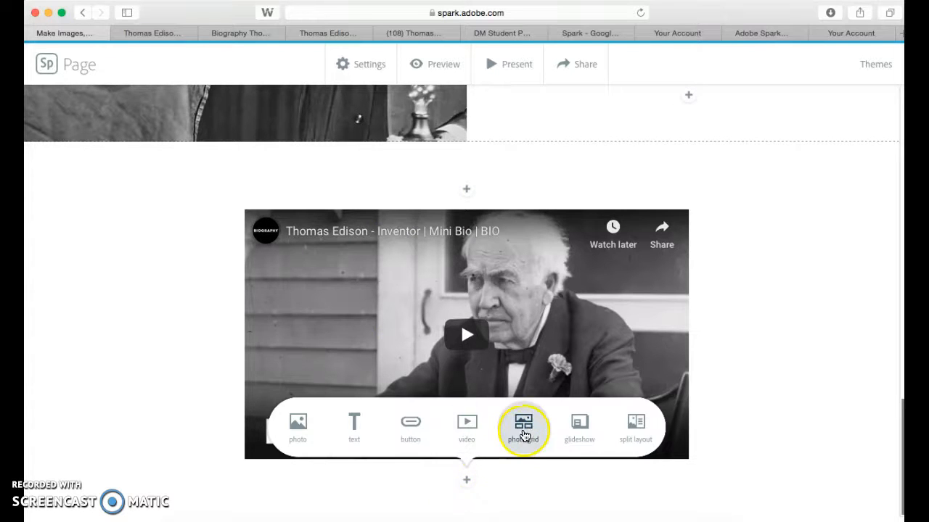
pyautogui.click(524, 433)
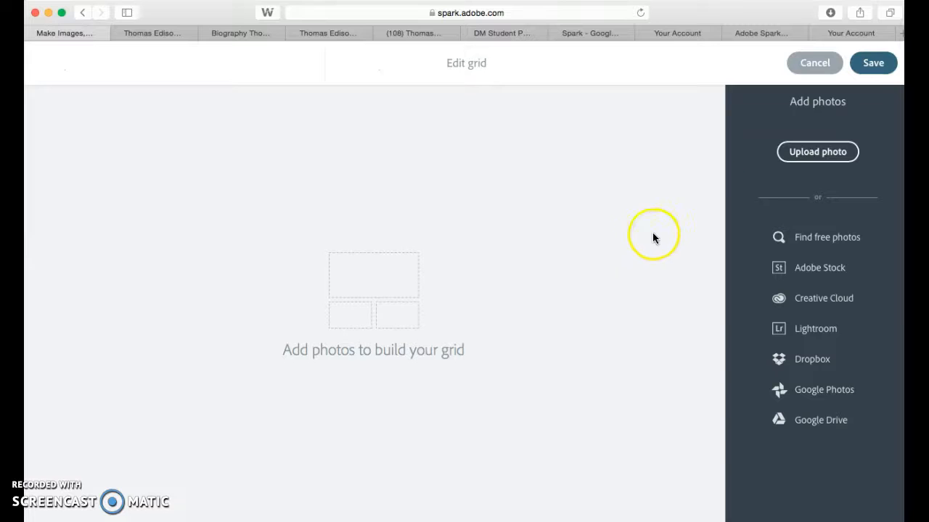
pyautogui.click(801, 155)
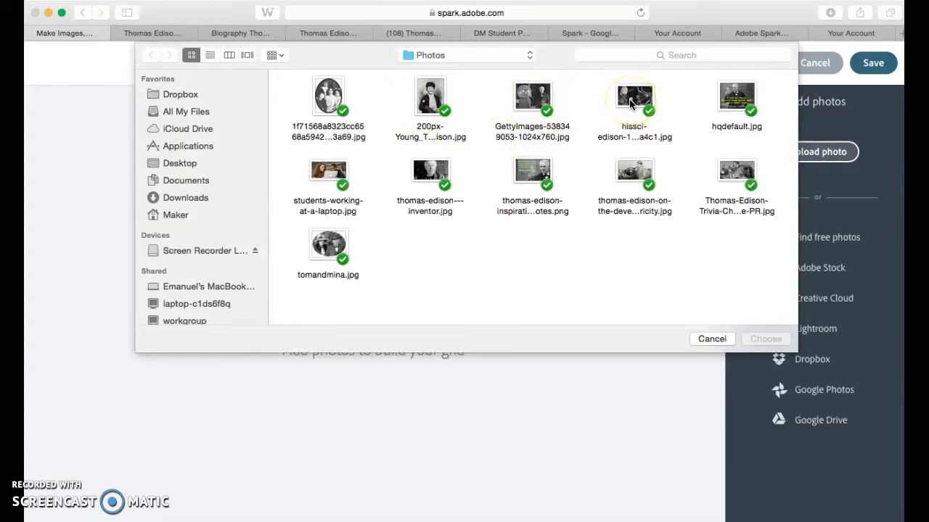
pyautogui.click(629, 104)
pyautogui.keyDown('super'); pyautogui.click(733, 94); pyautogui.keyUp('super')
pyautogui.keyDown('super'); pyautogui.click(537, 171); pyautogui.keyUp('super')
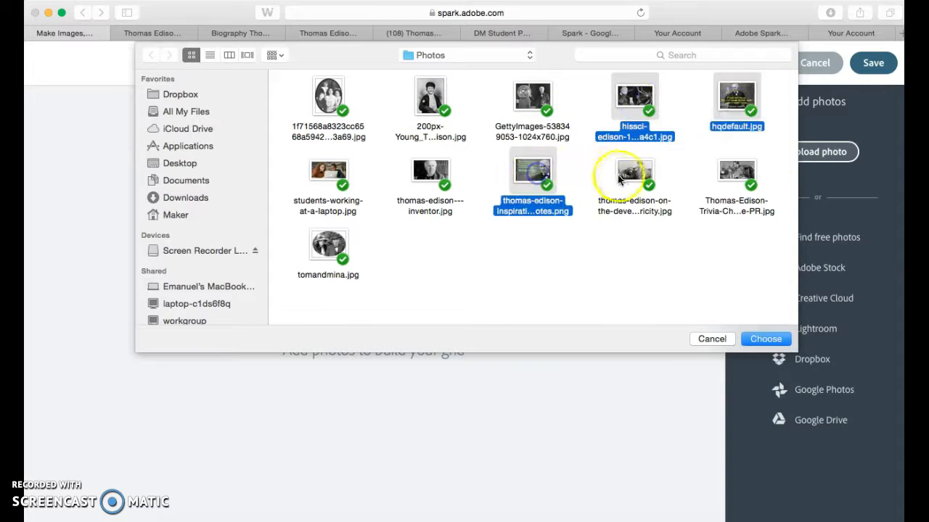
pyautogui.keyDown('super'); pyautogui.click(617, 178); pyautogui.keyUp('super')
pyautogui.keyDown('super'); pyautogui.click(733, 173); pyautogui.keyUp('super')
pyautogui.click(767, 340)
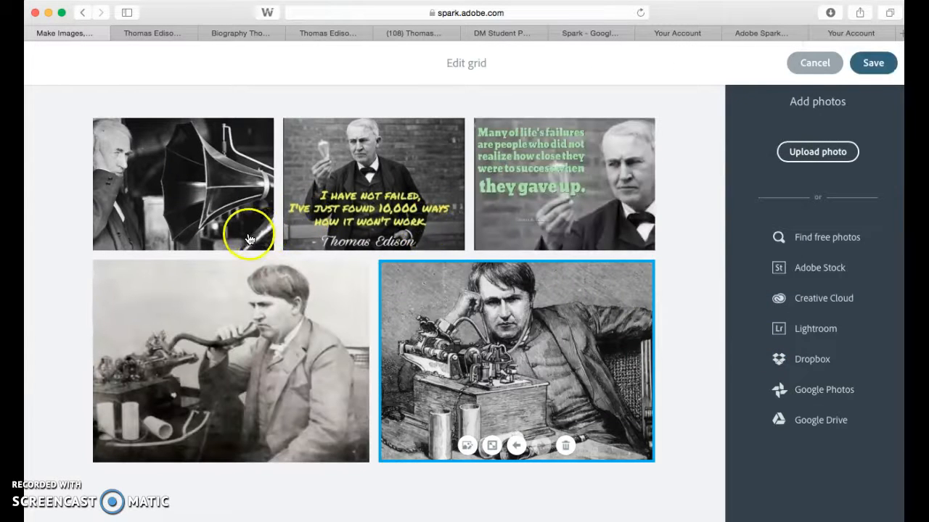
# Move the horn photo one place forward so the "I have not failed" quote comes first, and save the grid.
pyautogui.click(248, 240)
pyautogui.click(208, 233)
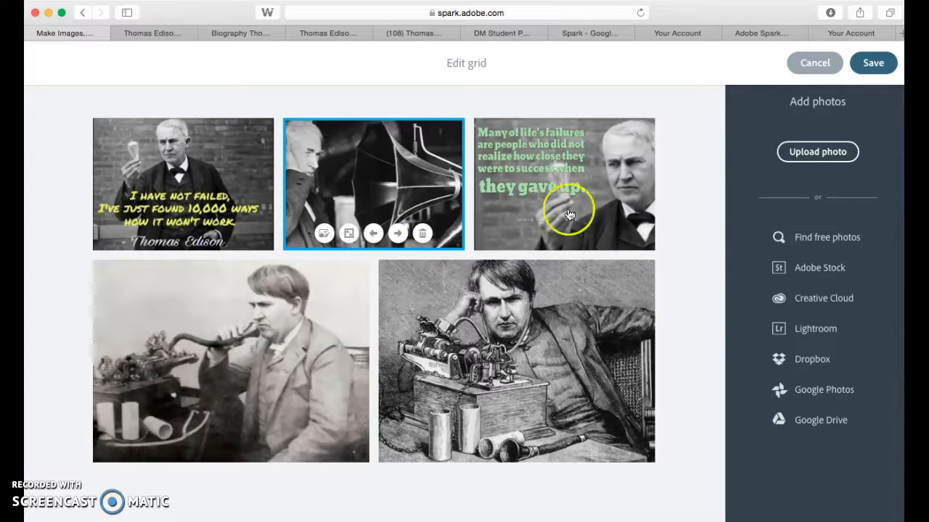
pyautogui.click(871, 65)
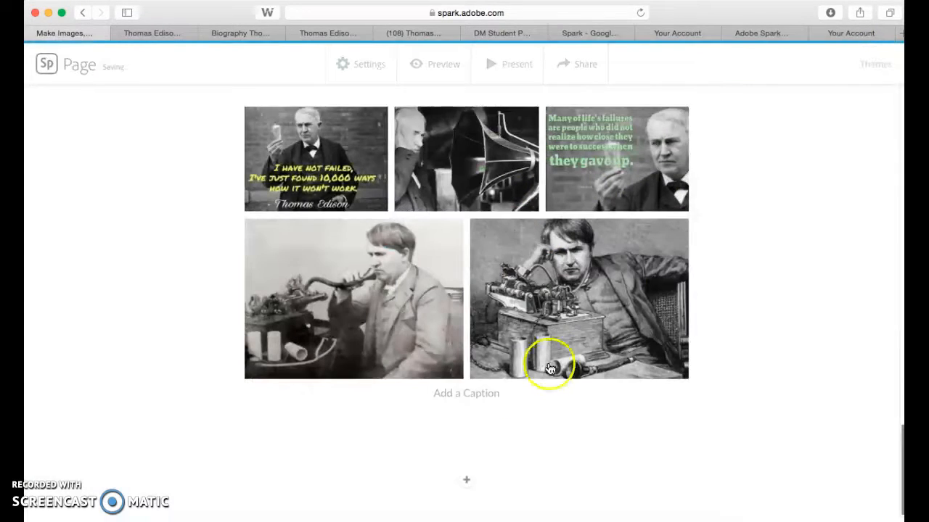
# Caption the photo grid "Some of Thomas Edison's Inventions".
pyautogui.click(480, 392)
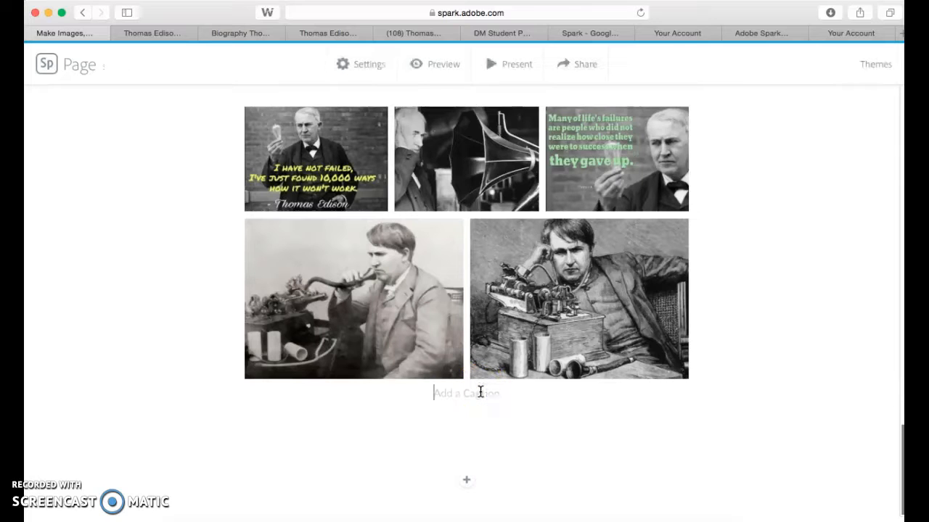
pyautogui.write('Some of Thomas Ed')
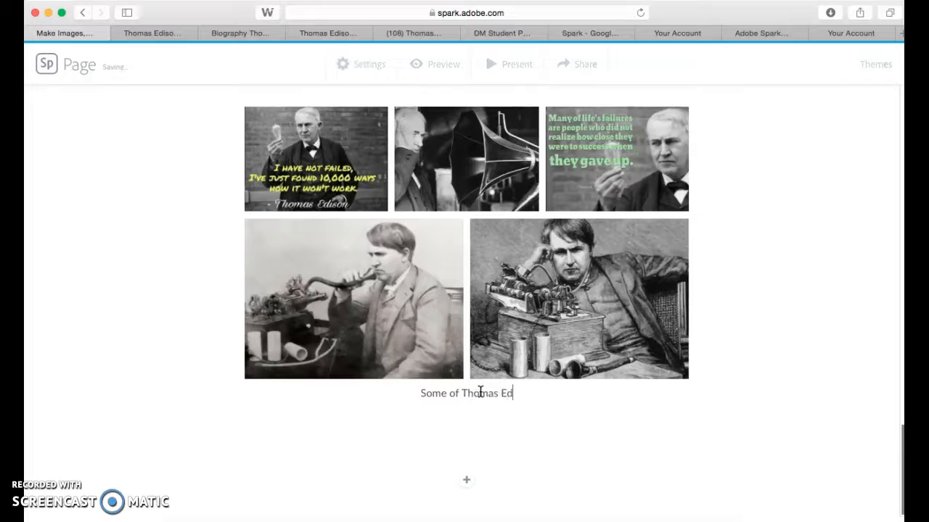
pyautogui.write("ison's ")
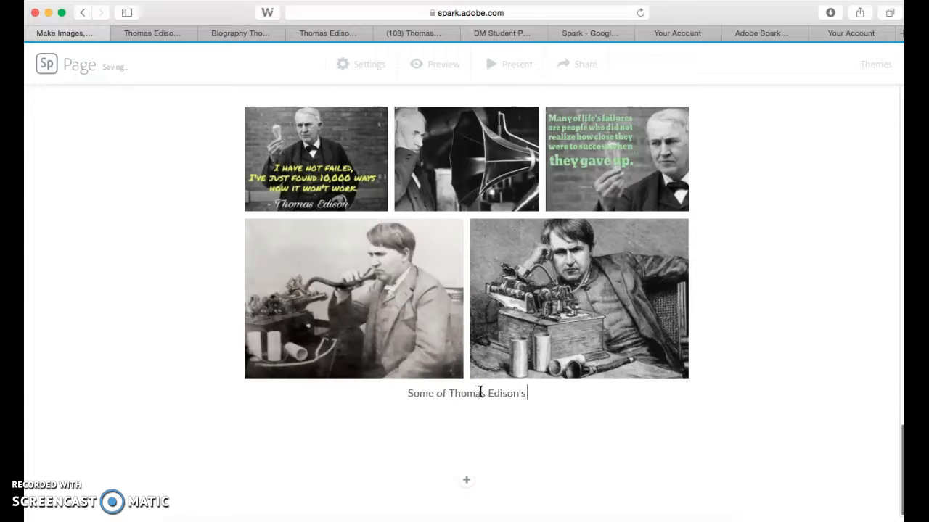
pyautogui.write('Inventions')
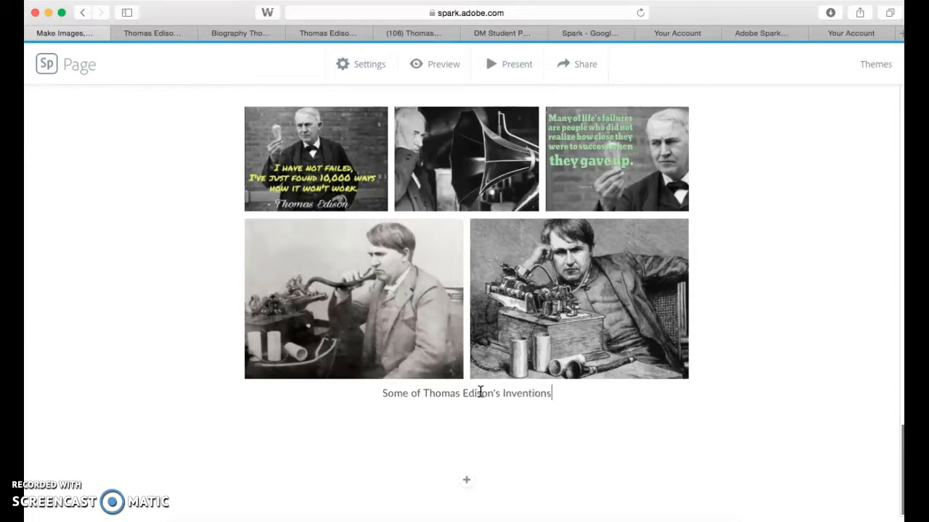
pyautogui.click(439, 433)
# Add a glideshow below the photo grid with three uploads: the oval family portrait, the young Edison photo (200px-Young) and tomandmina.jpg.
pyautogui.click(467, 480)
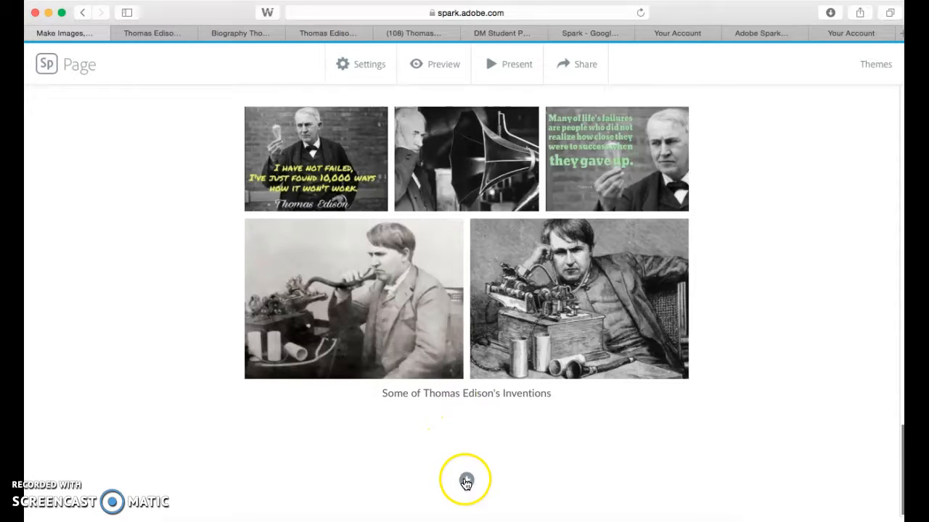
pyautogui.click(579, 424)
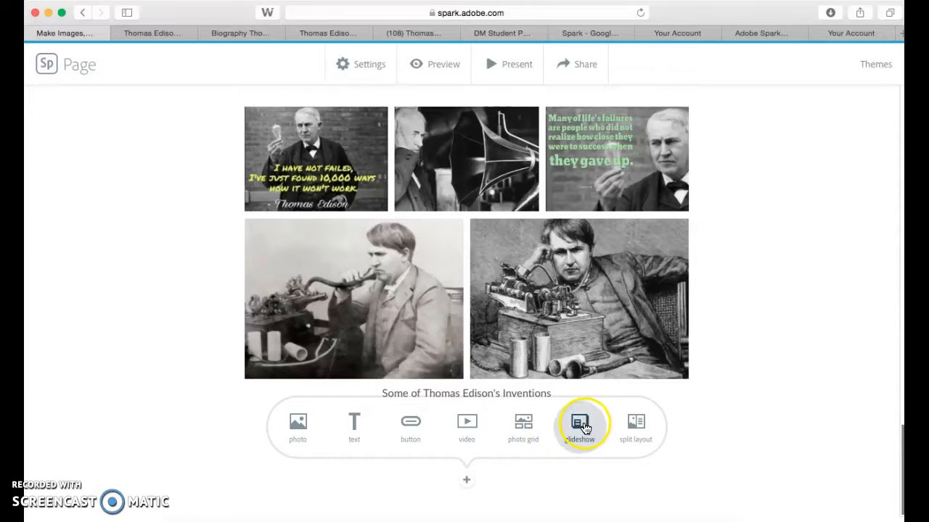
pyautogui.click(809, 152)
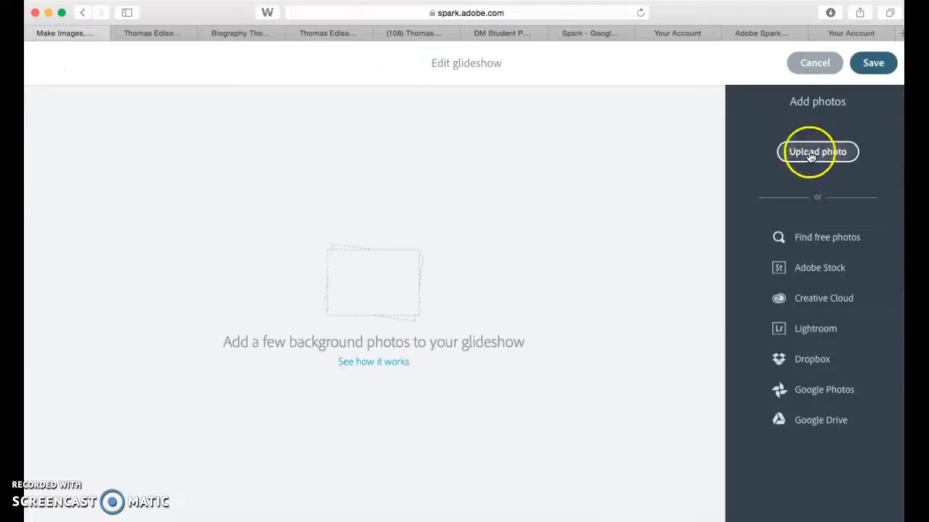
pyautogui.click(332, 109)
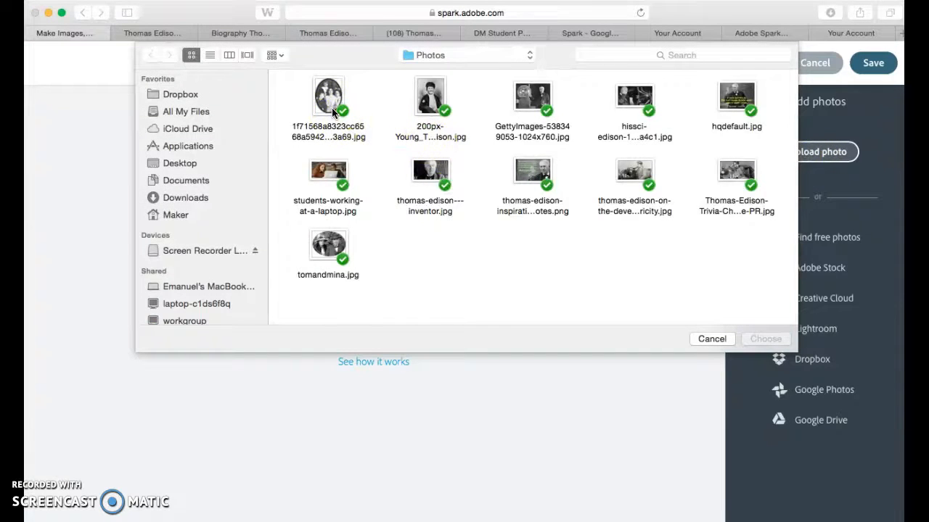
pyautogui.click(332, 108)
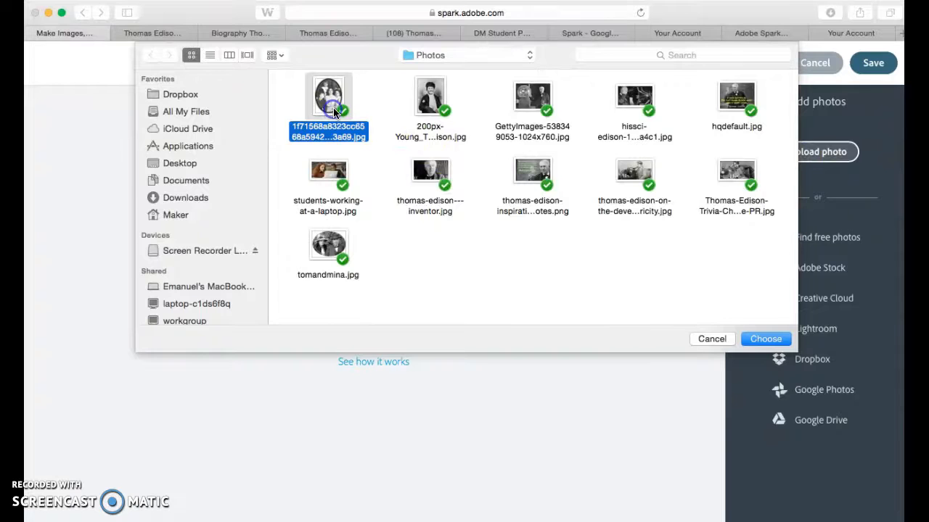
pyautogui.keyDown('super'); pyautogui.click(436, 102); pyautogui.keyUp('super')
pyautogui.keyDown('super'); pyautogui.click(328, 246); pyautogui.keyUp('super')
pyautogui.click(764, 341)
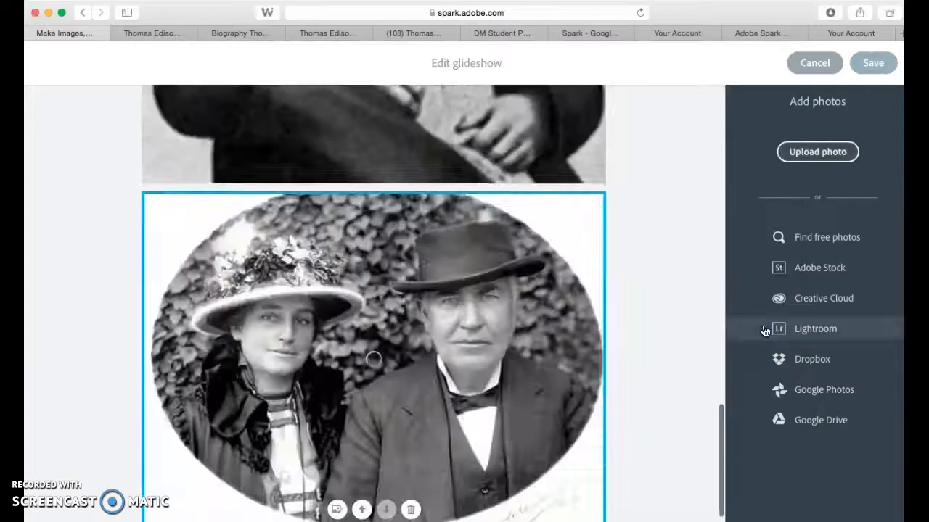
# Move the young Edison photo backward to the first place in the glideshow.
pyautogui.scroll(14, 536, 276)
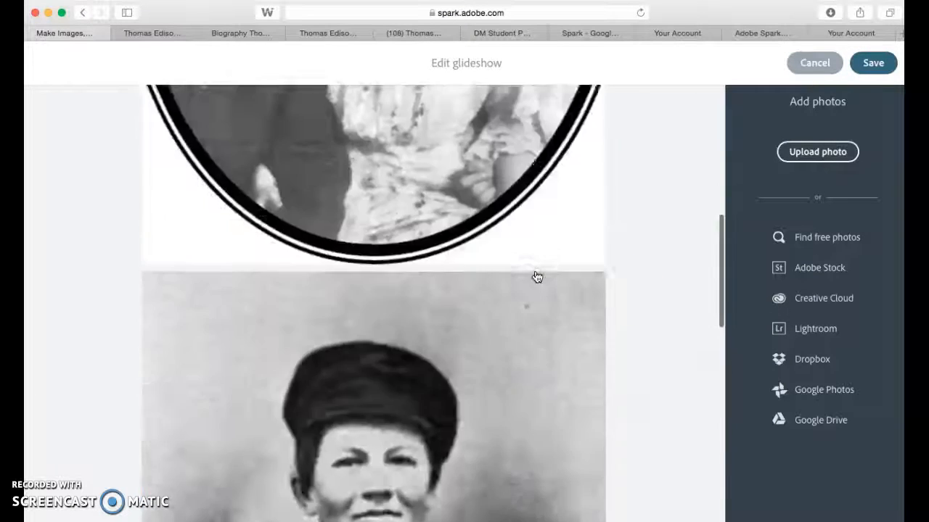
pyautogui.scroll(-5, 536, 277)
pyautogui.scroll(-5, 522, 315)
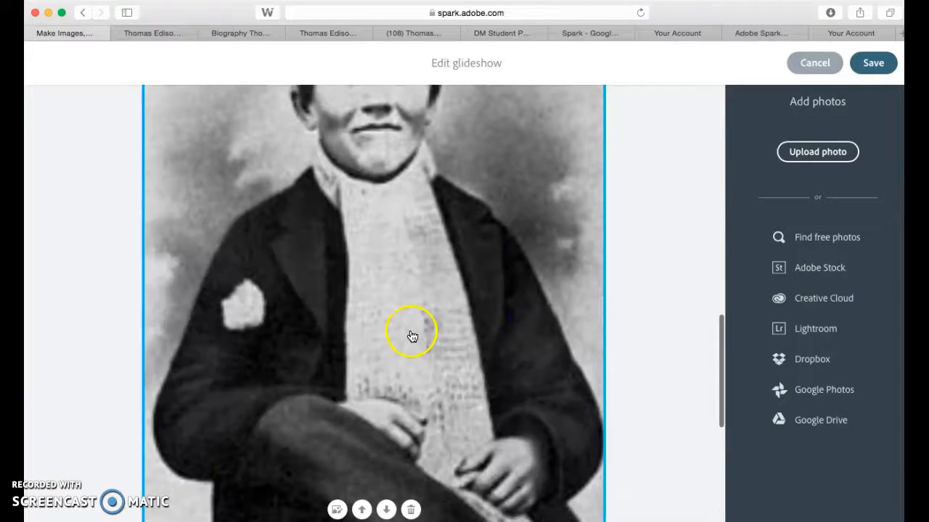
pyautogui.click(361, 511)
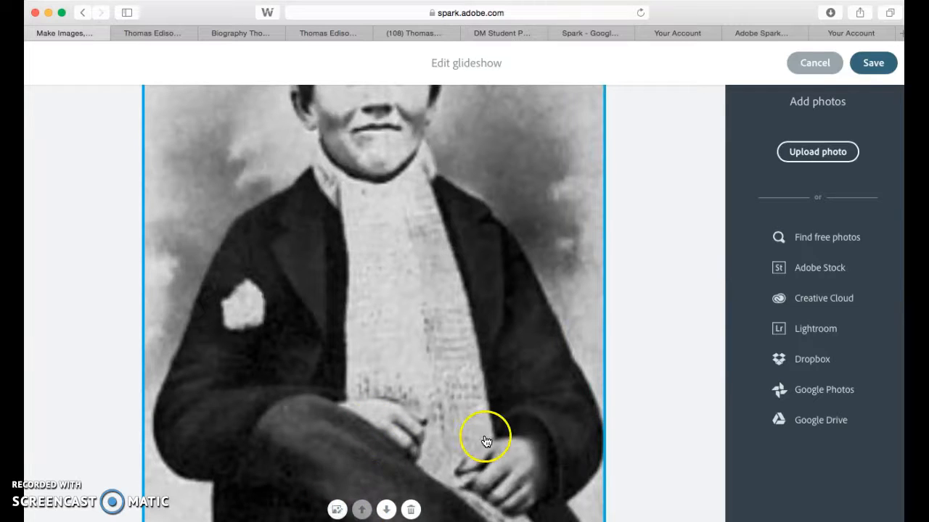
# Move the photo of the couple one place backward, ahead of the family portrait, and save the glideshow.
pyautogui.scroll(-10, 486, 441)
pyautogui.scroll(-1, 488, 441)
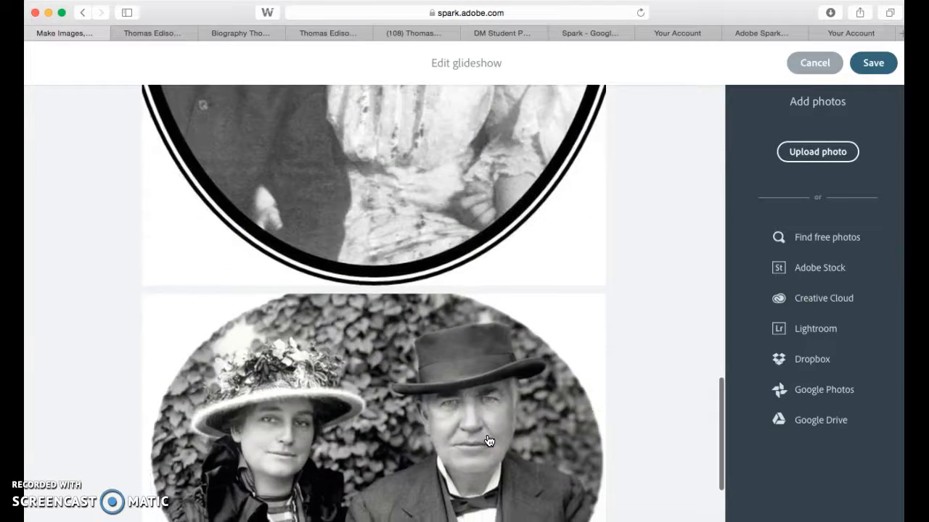
pyautogui.click(385, 431)
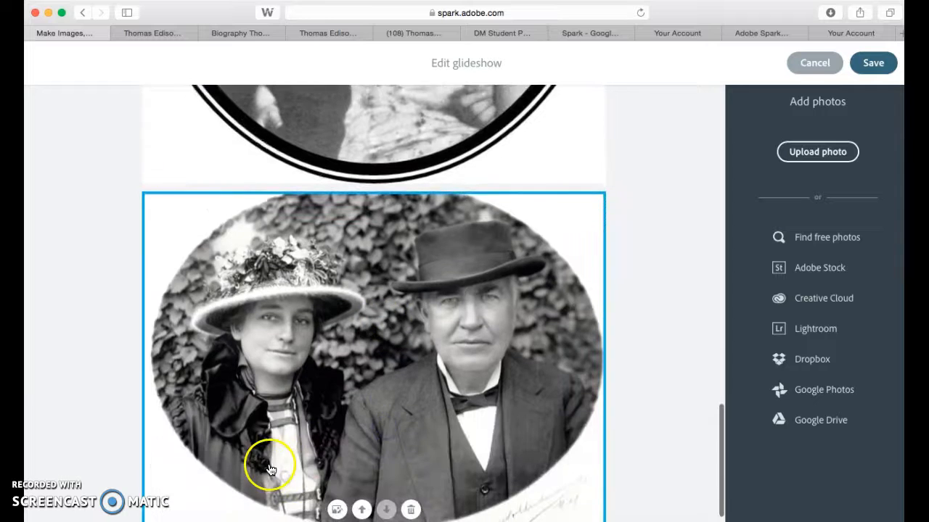
pyautogui.click(361, 509)
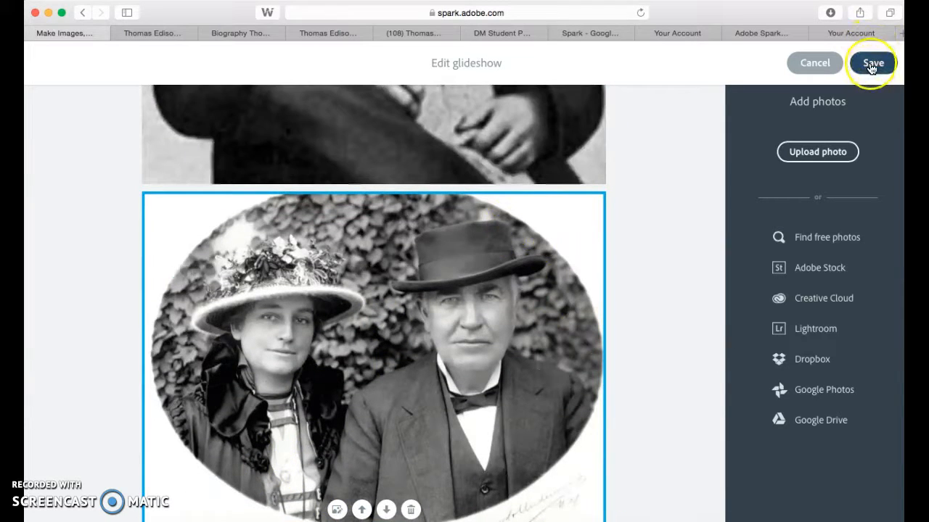
pyautogui.click(871, 65)
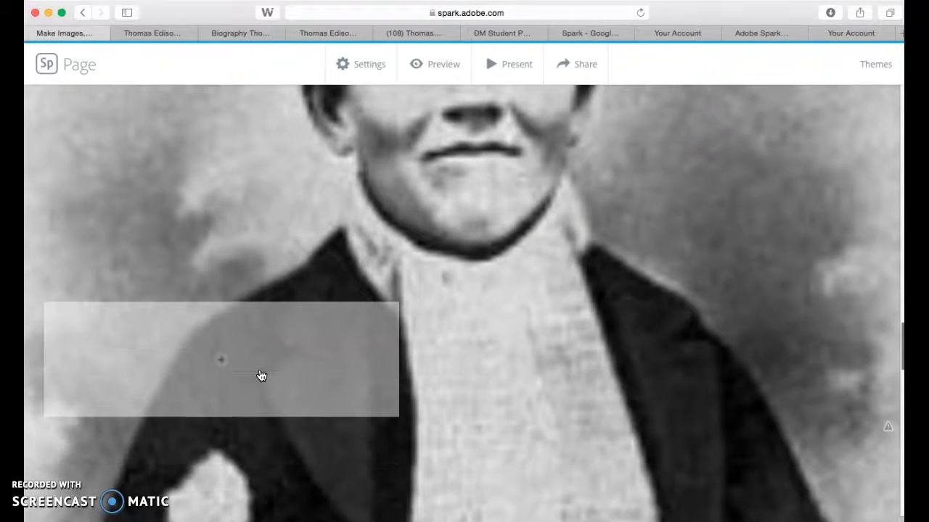
# Add a text block over the young Edison photo in the glideshow, captioning it as Thomas Edison in his childhood.
pyautogui.click(221, 362)
pyautogui.click(193, 303)
pyautogui.write('T')
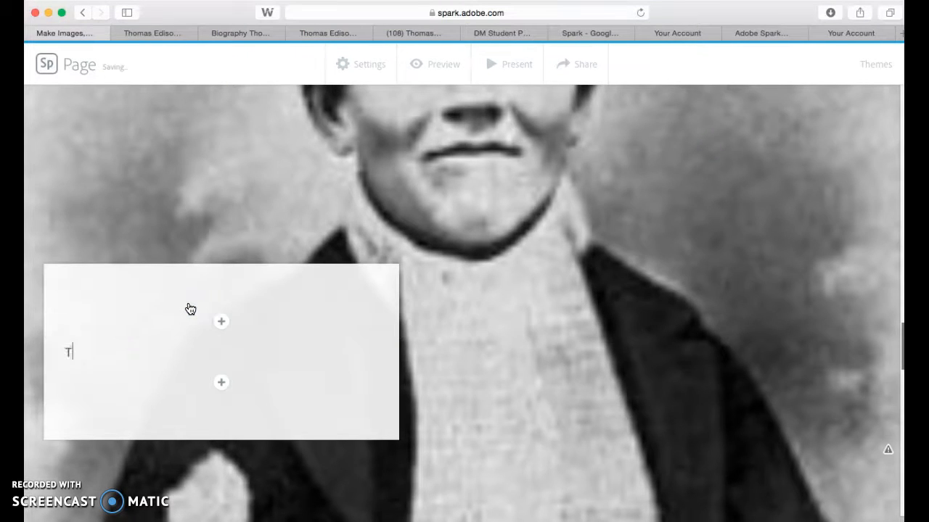
pyautogui.write('homas Edison as a child')
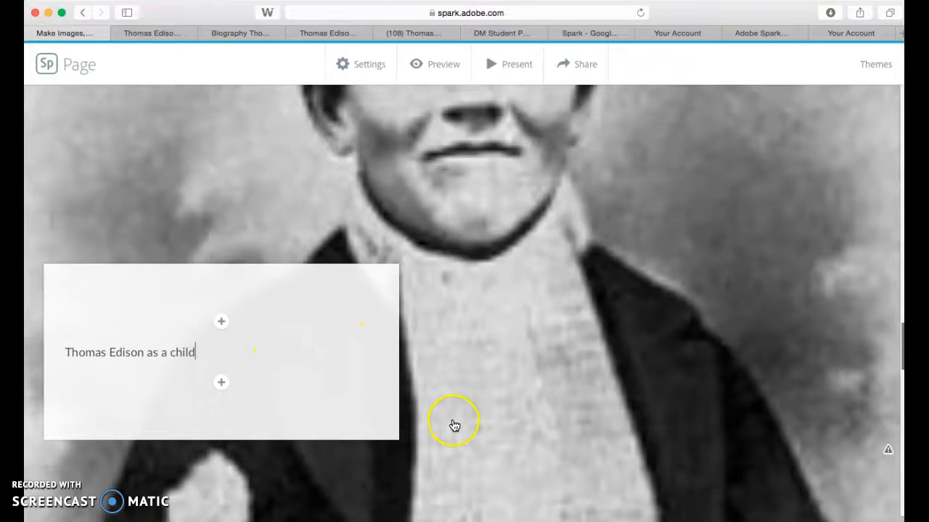
pyautogui.click(455, 425)
pyautogui.scroll(-5, 454, 424)
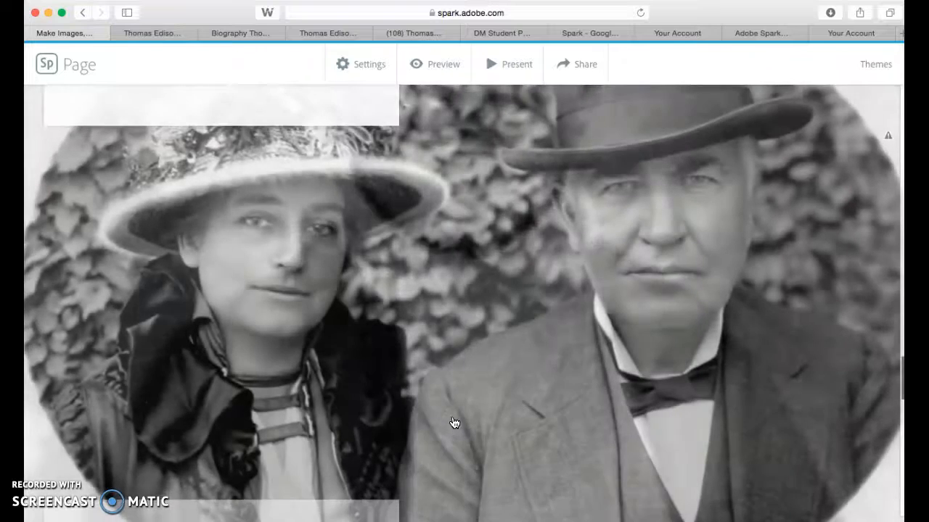
# Add a text block over the photo of the couple in the glideshow, captioning it "Thomas and Mina Edison".
pyautogui.click(225, 453)
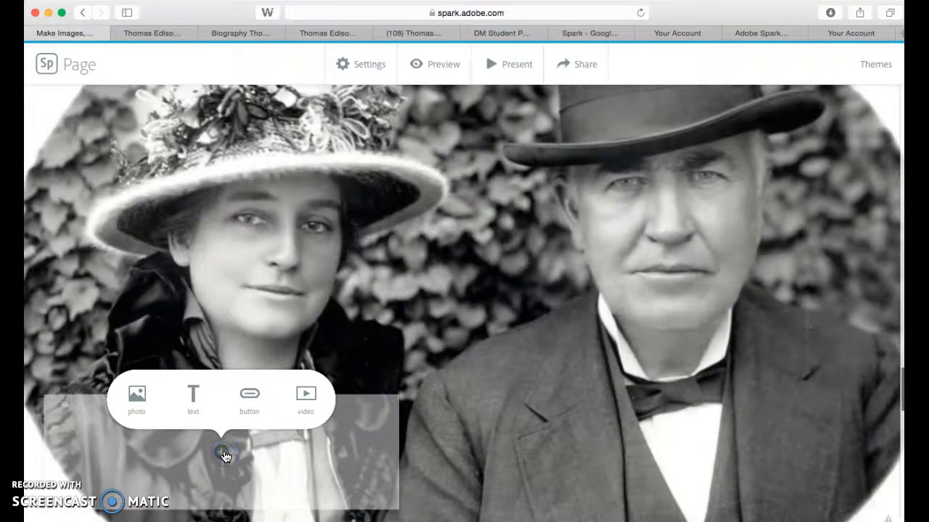
pyautogui.click(193, 395)
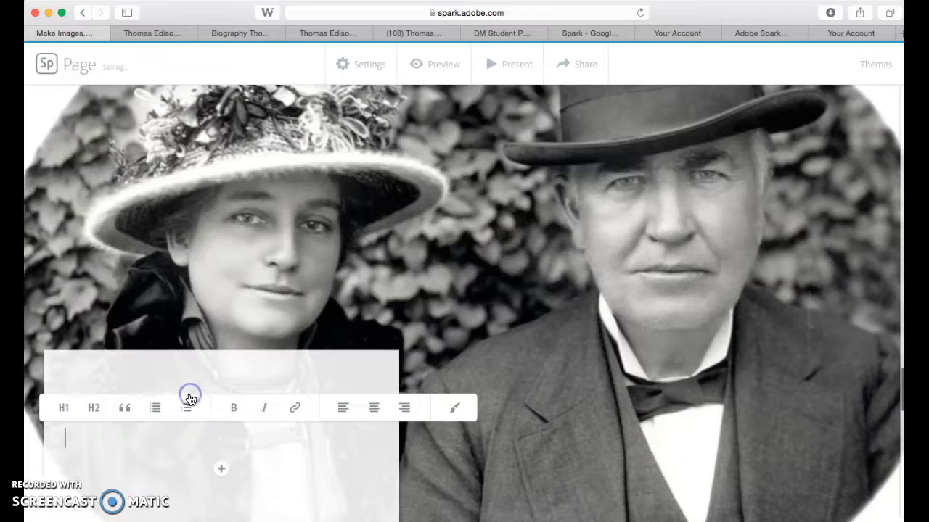
pyautogui.write('Thomas and Mina Edison')
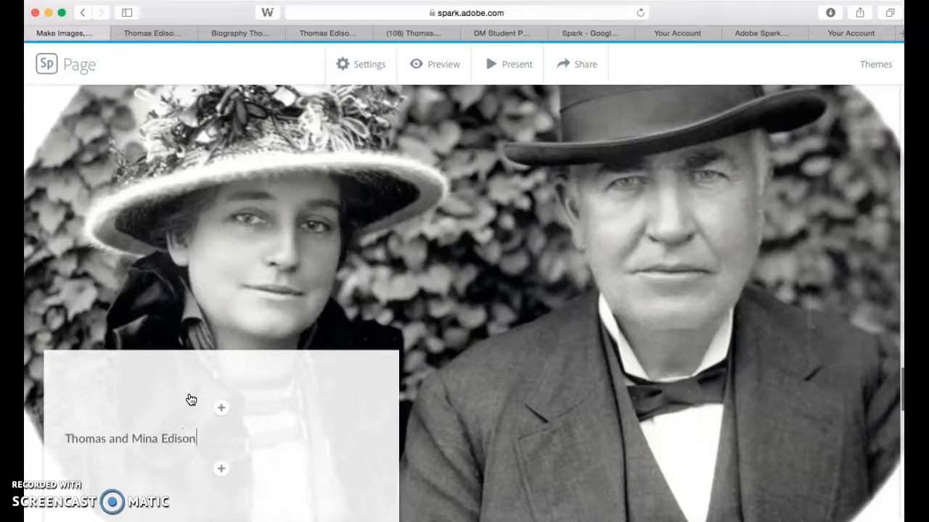
pyautogui.click(484, 394)
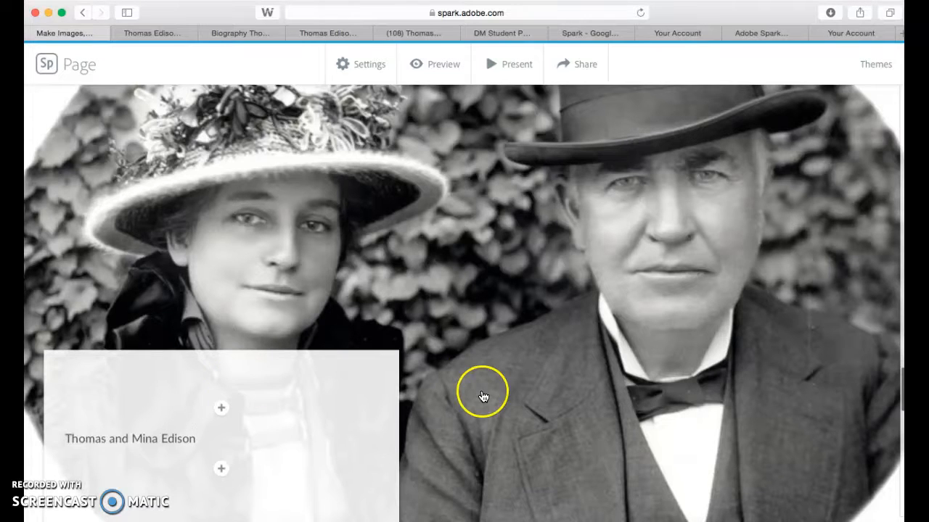
# Add a text block over the family portrait in the glideshow, captioning it "Thomas Edison's wife, Mina, and children".
pyautogui.scroll(-2, 486, 407)
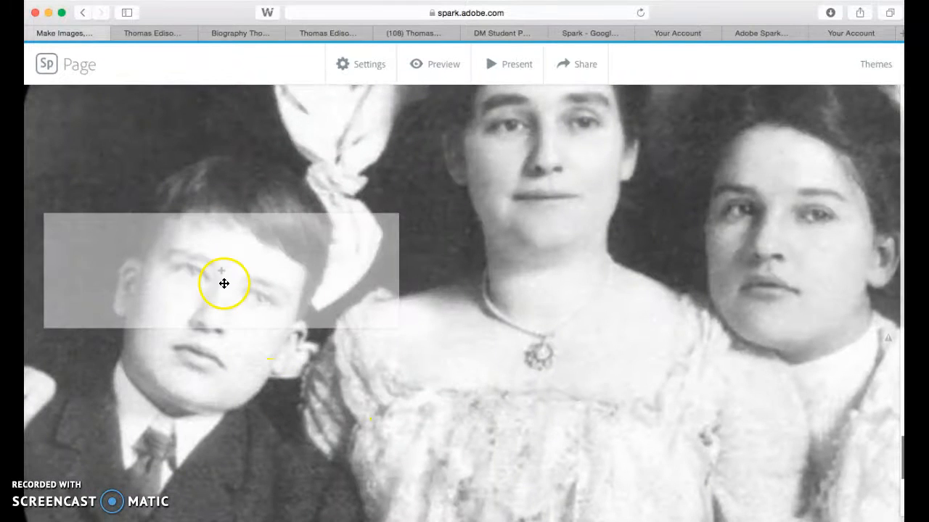
pyautogui.click(219, 273)
pyautogui.click(193, 216)
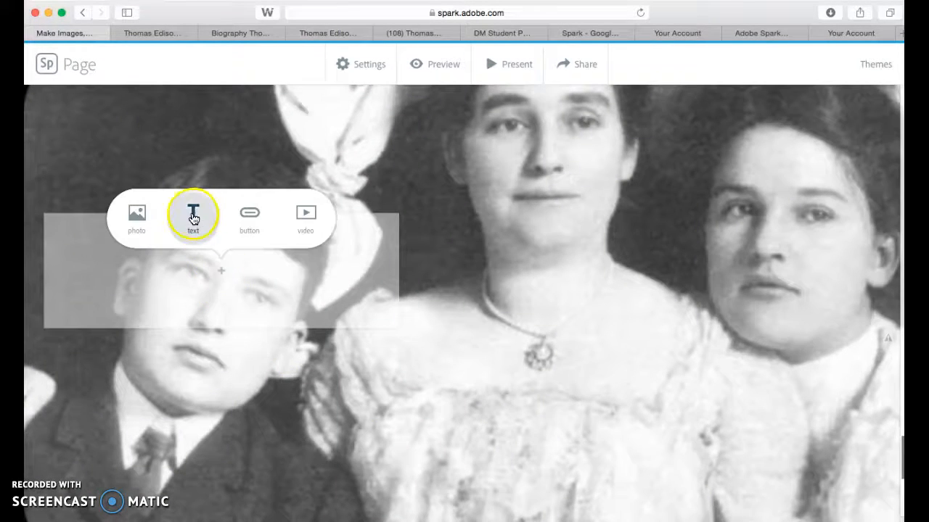
pyautogui.write("Thomas Edison's wife, Mina, and children")
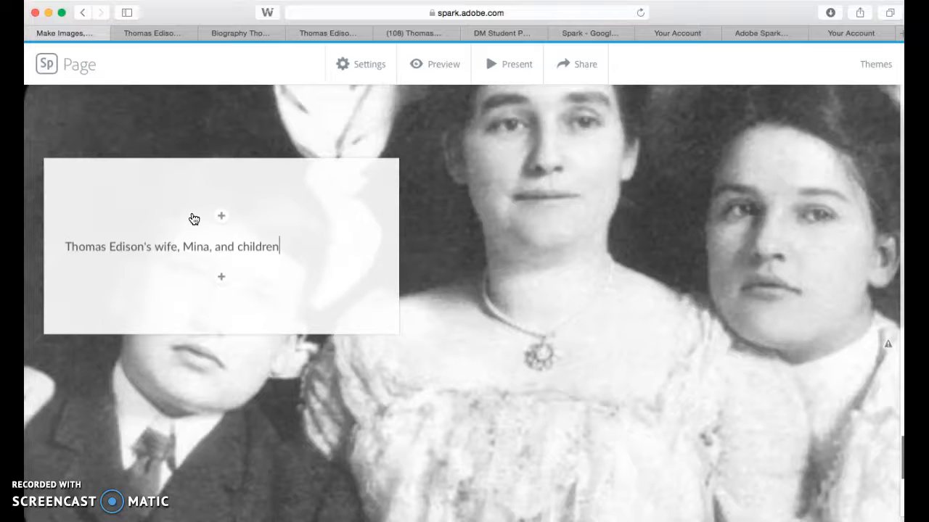
pyautogui.click(454, 271)
# Preview the page from its title and test the Thomas Edison Biography Site link button, returning to the preview.
pyautogui.scroll(-5, 456, 276)
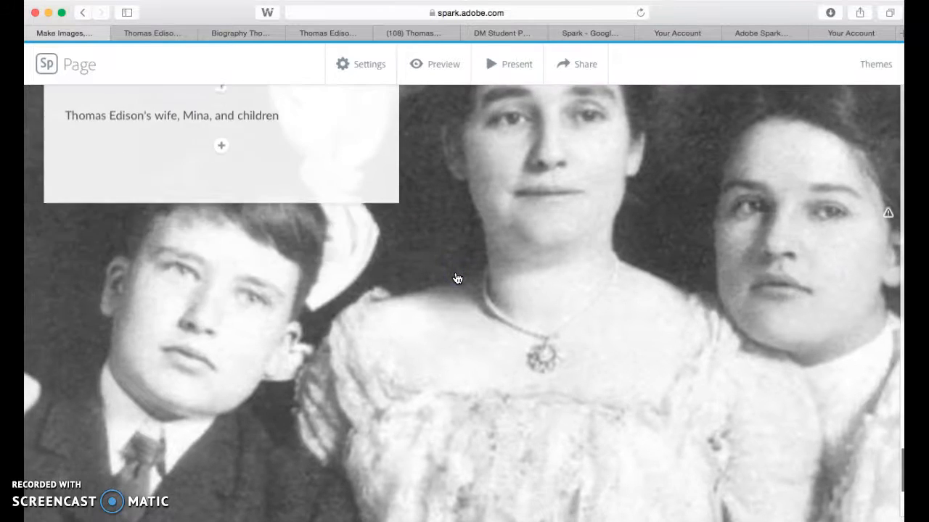
pyautogui.scroll(-5, 455, 277)
pyautogui.click(446, 86)
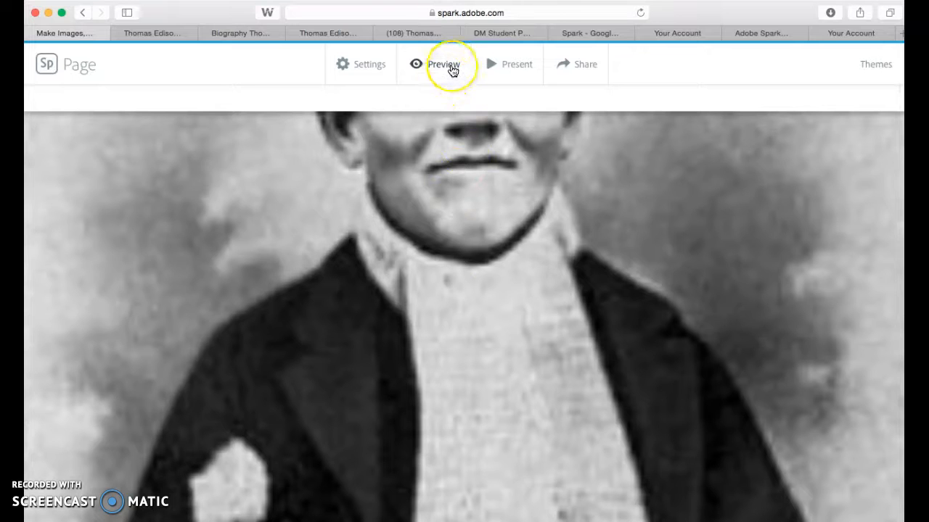
pyautogui.click(451, 66)
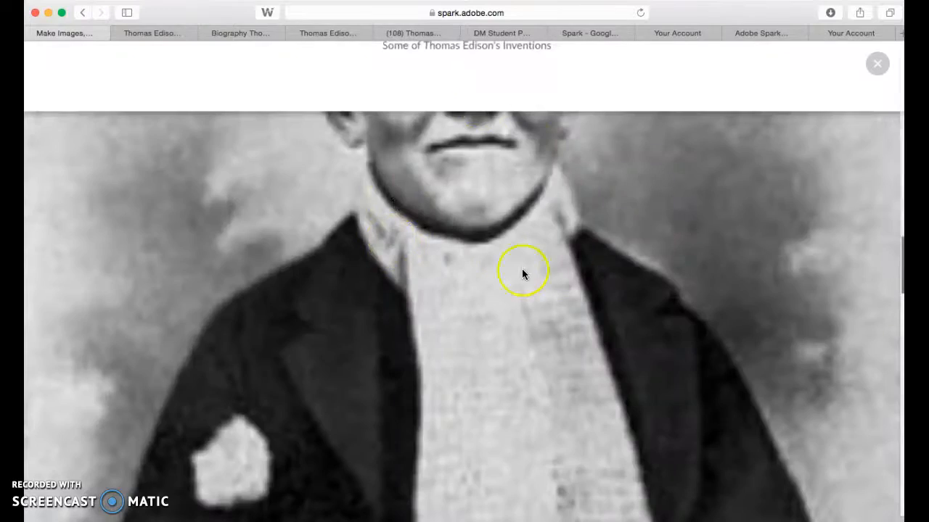
pyautogui.scroll(2, 496, 241)
pyautogui.scroll(5, 494, 242)
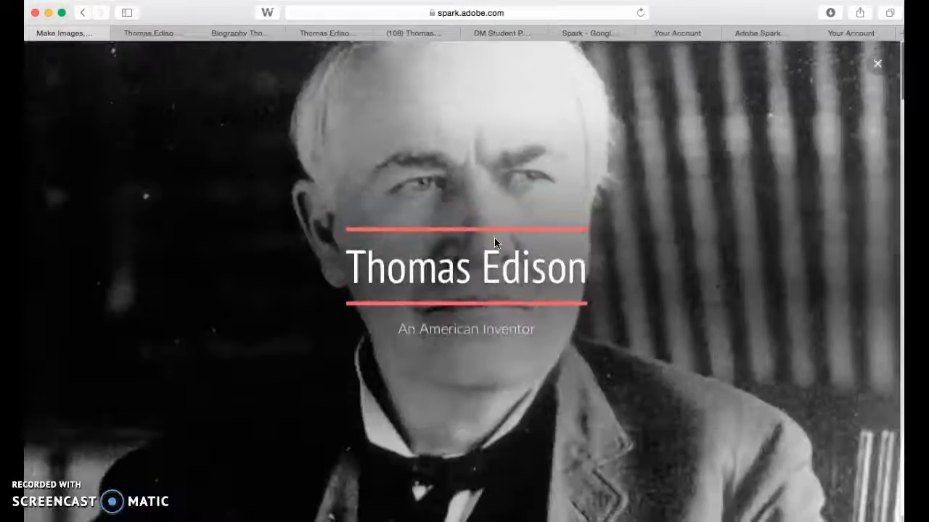
pyautogui.scroll(-3, 494, 241)
pyautogui.scroll(-5, 494, 243)
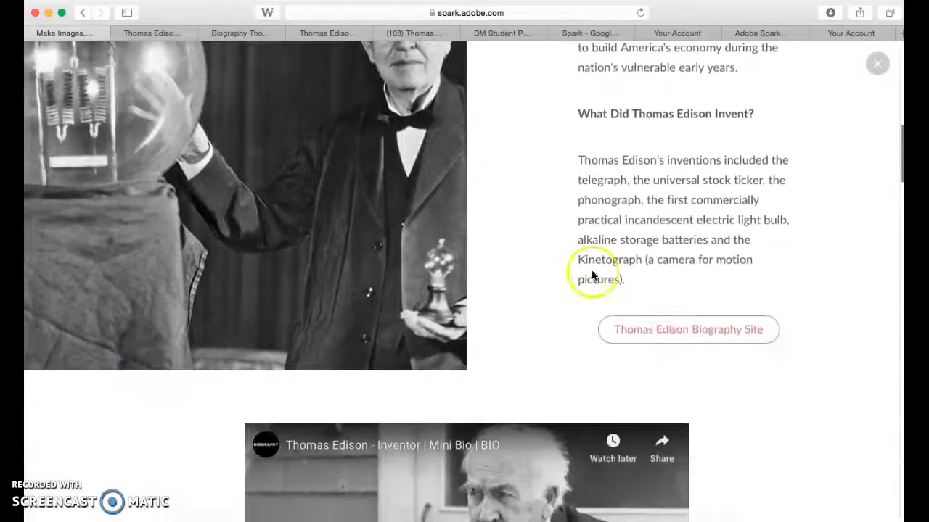
pyautogui.click(682, 336)
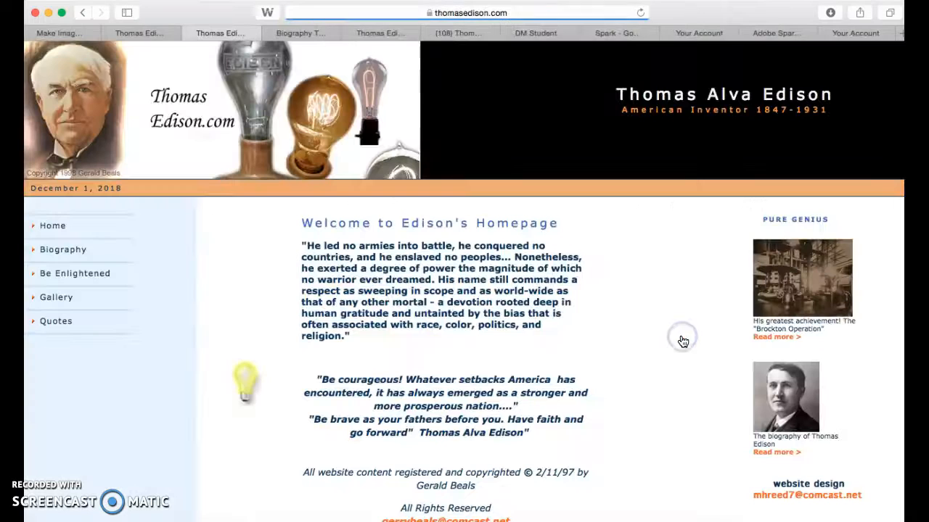
pyautogui.click(53, 33)
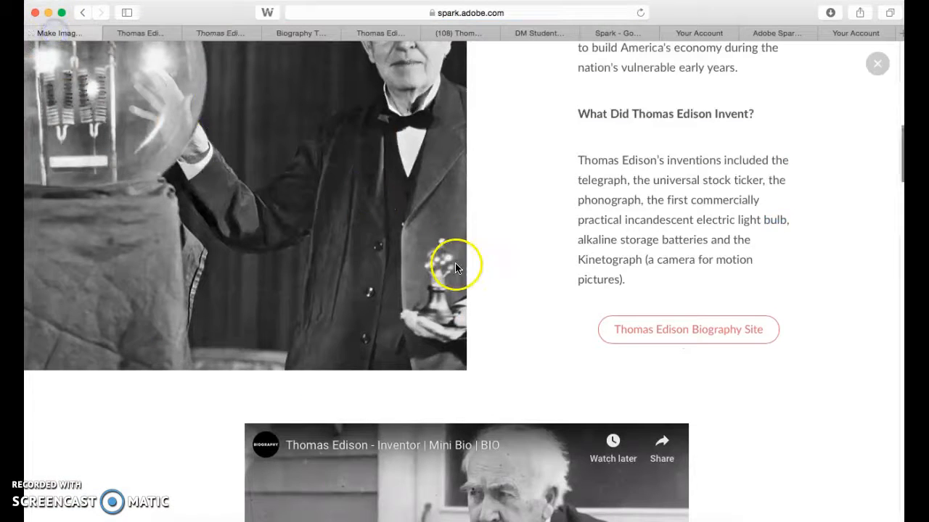
# Test playback of the embedded Thomas Edison Mini Bio video in the preview and close the player.
pyautogui.scroll(-5, 455, 262)
pyautogui.click(282, 259)
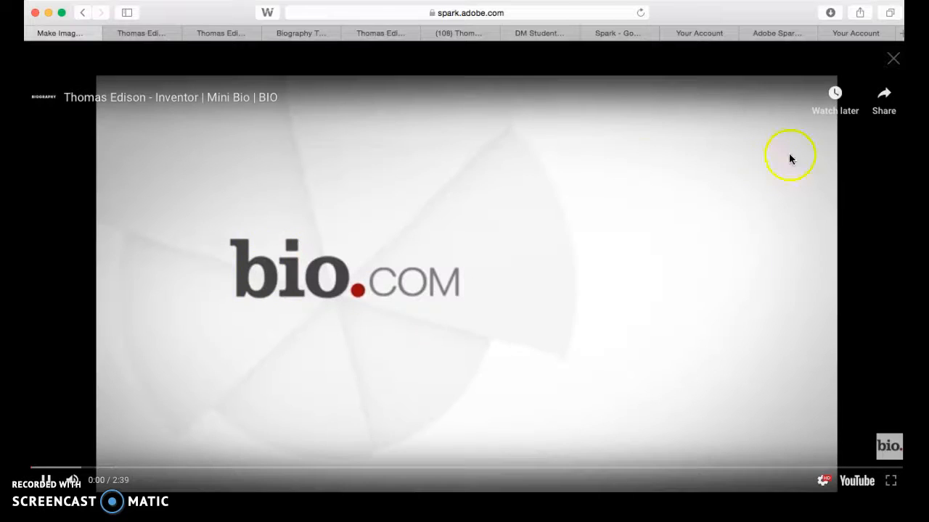
pyautogui.click(893, 59)
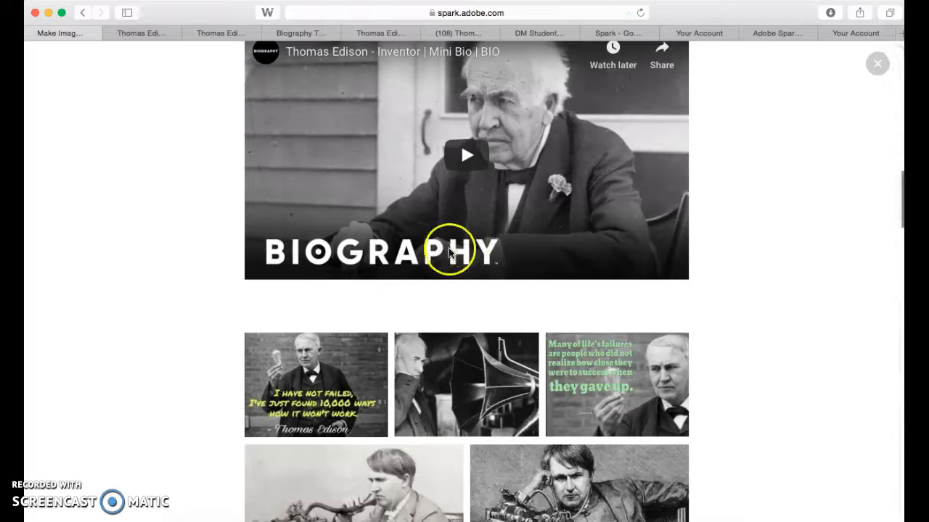
# Review the photo grid and the captioned glideshow in the preview, and return to the editor.
pyautogui.scroll(-3, 455, 263)
pyautogui.scroll(-3, 454, 263)
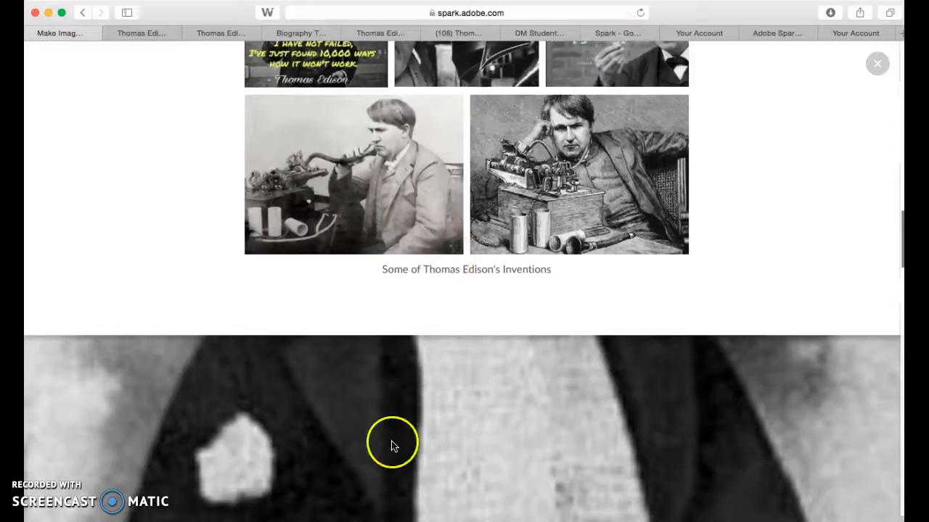
pyautogui.scroll(-1, 395, 450)
pyautogui.scroll(-5, 418, 457)
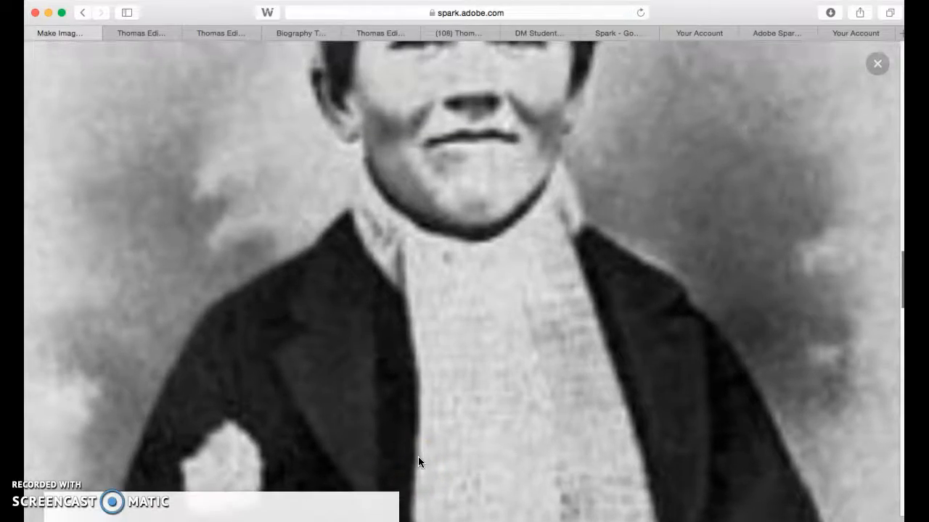
pyautogui.scroll(-10, 418, 457)
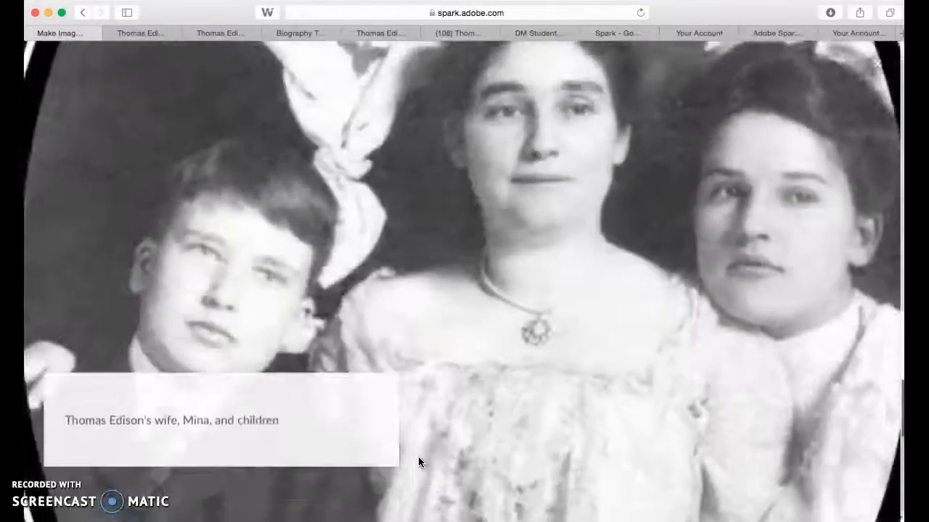
pyautogui.scroll(10, 417, 457)
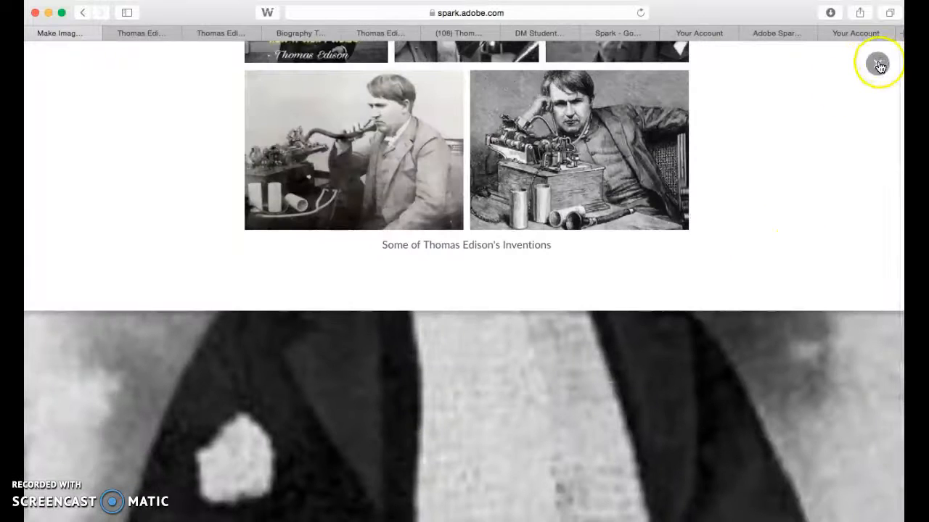
pyautogui.click(879, 66)
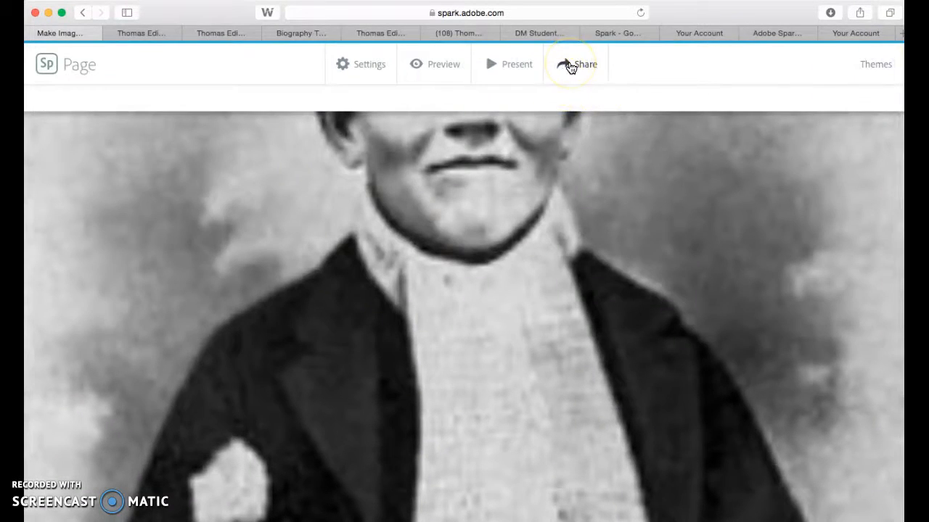
# Publish the page in the Education category with Get noticed turned off, and create its shareable link.
pyautogui.click(571, 66)
pyautogui.click(555, 102)
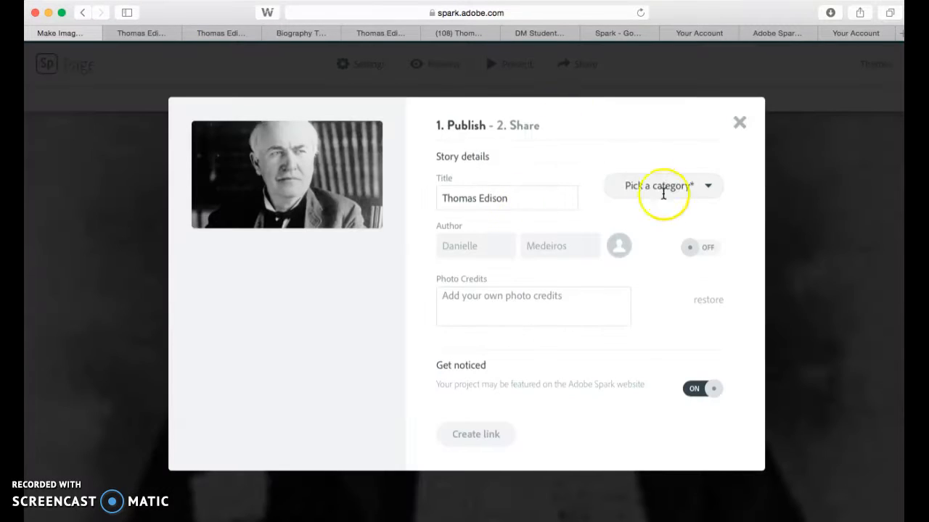
pyautogui.click(660, 187)
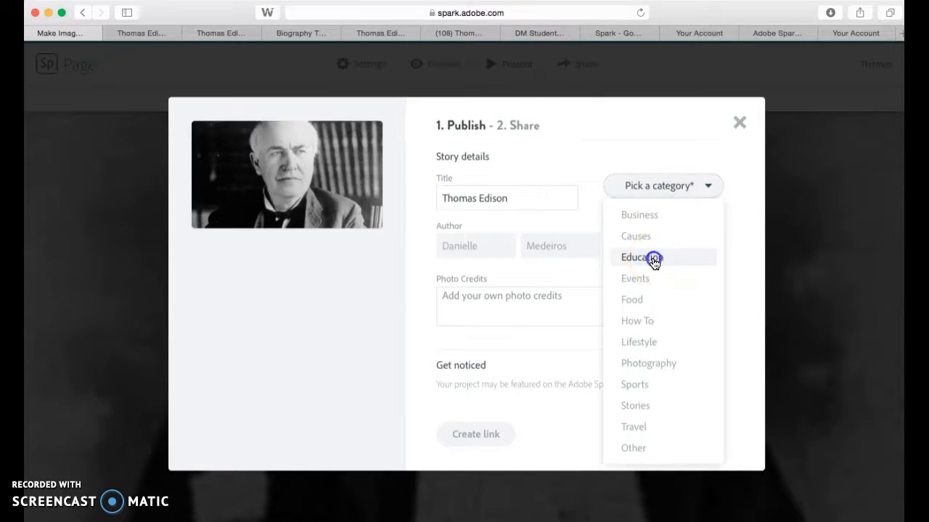
pyautogui.click(653, 260)
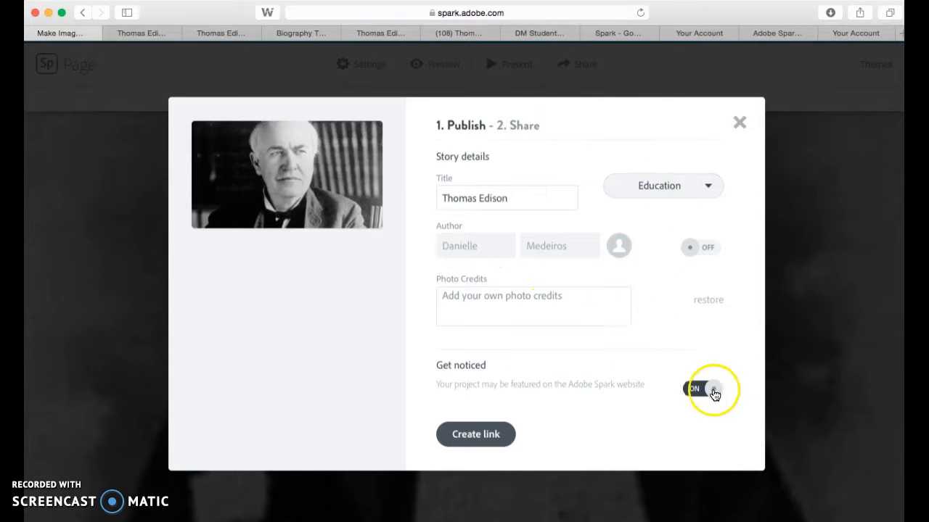
pyautogui.click(713, 391)
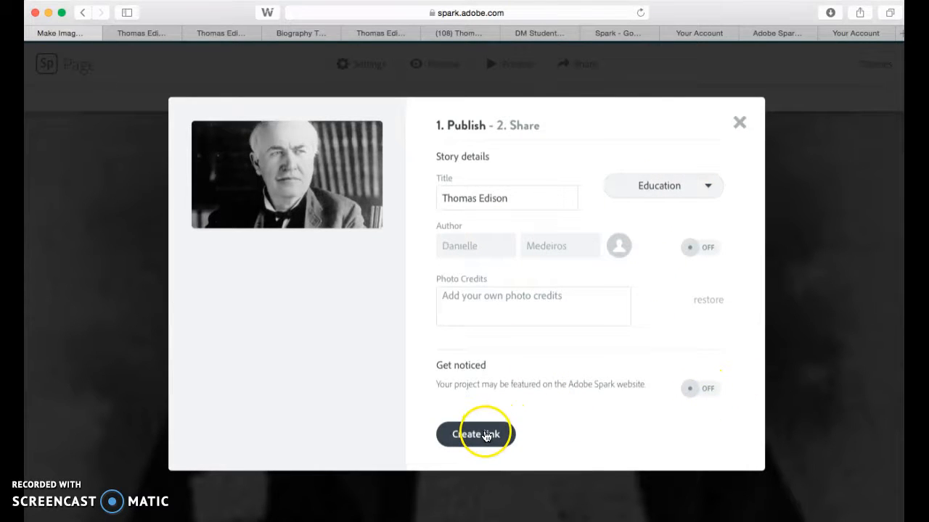
pyautogui.click(486, 435)
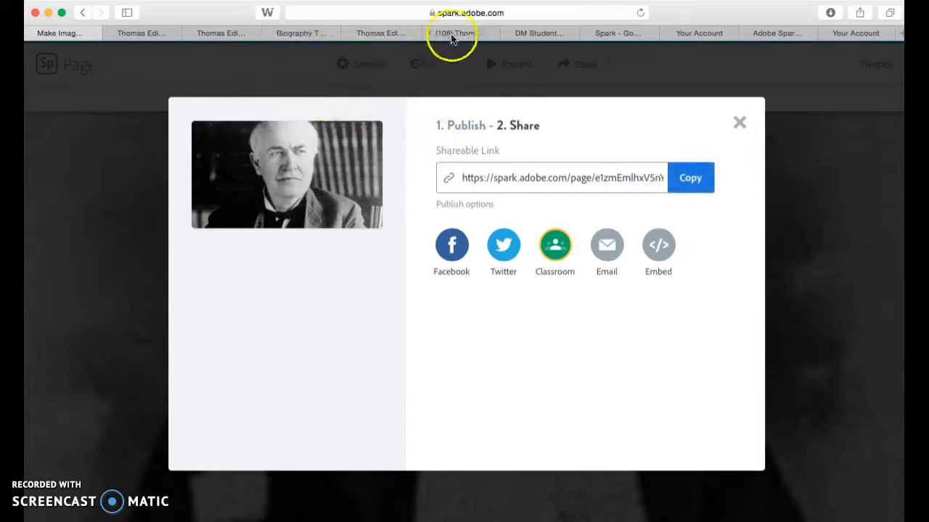
# In the DM Student Page Google Doc, replace "Insert link" under Adobe Spark Page Challenge 2 with the published page's link.
pyautogui.click(541, 37)
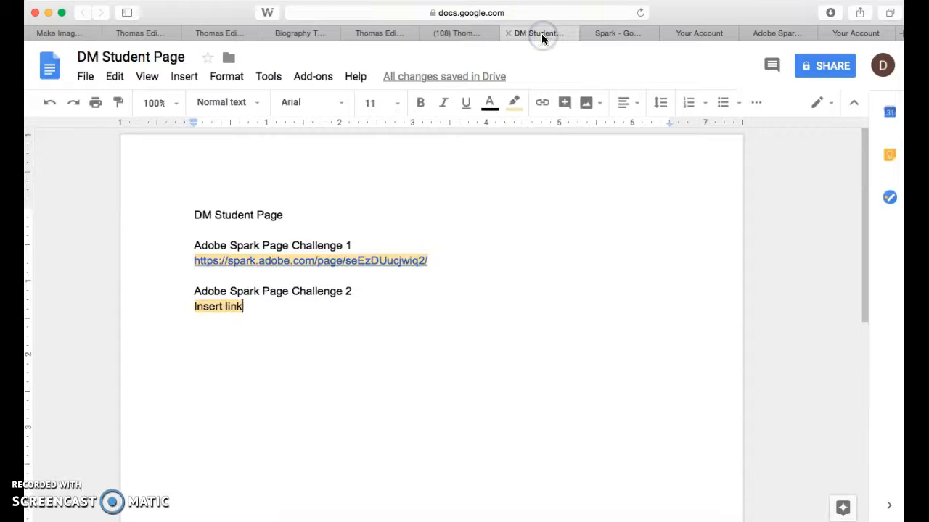
pyautogui.moveTo(265, 307); pyautogui.dragTo(196, 307)
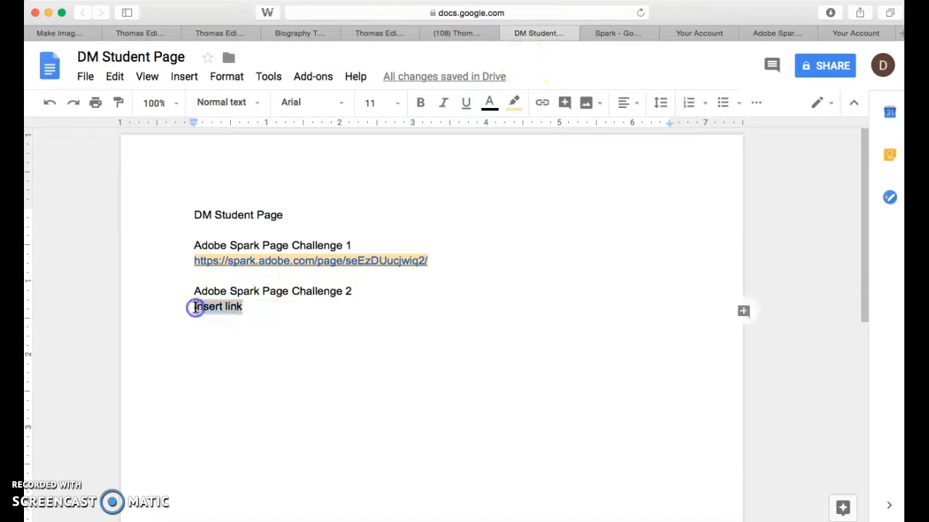
pyautogui.write('https://spark.adobe.com/page/e1zmEmlhxV5nY/')
pyautogui.press('Return')
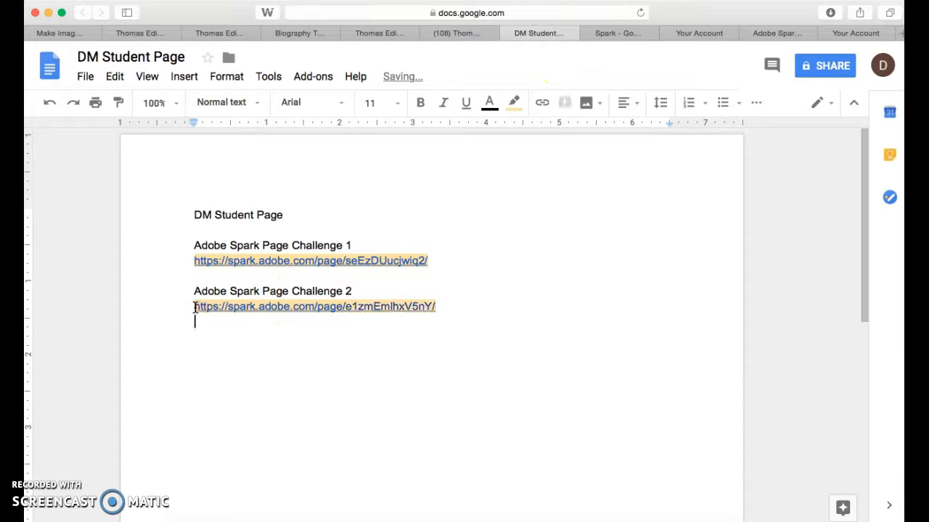